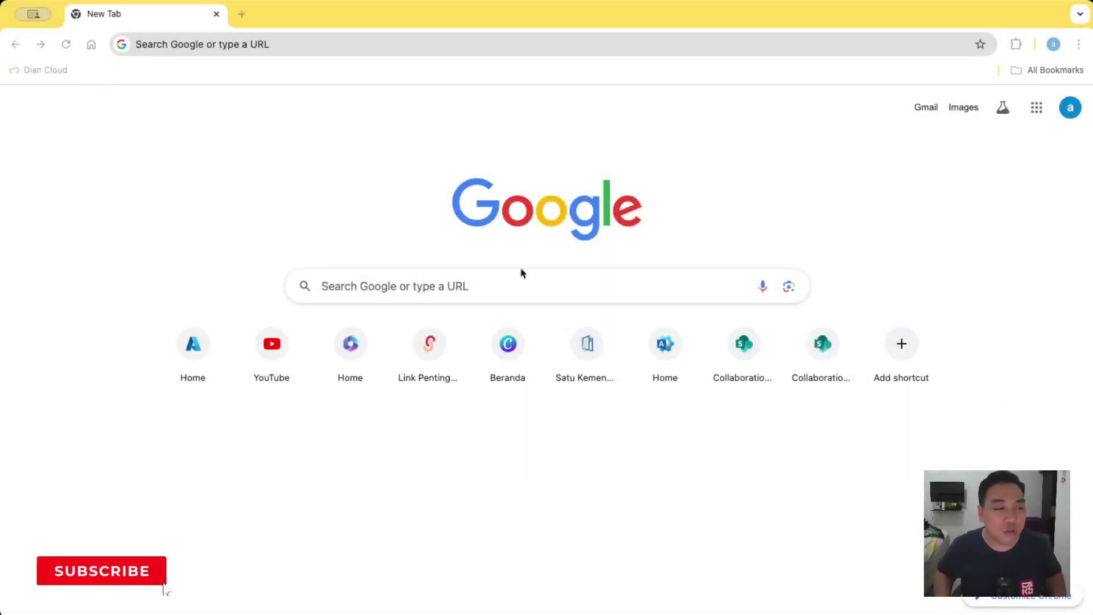
# Go to office.com and open the Copilot chat in Work mode
pyautogui.click(401, 43)
pyautogui.write('of')
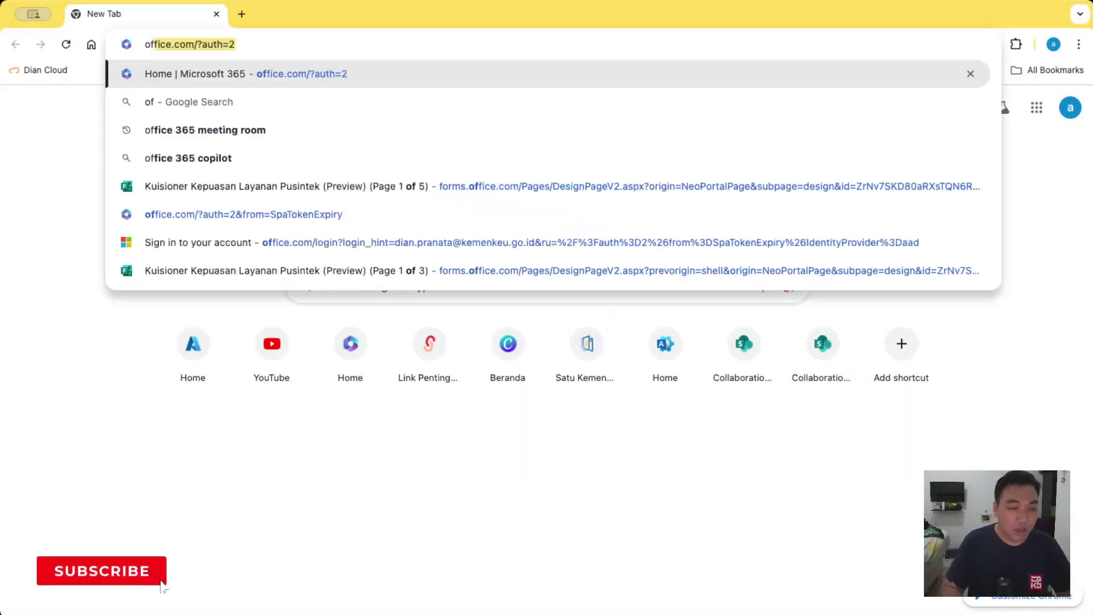
pyautogui.write('fi')
pyautogui.press('Return')
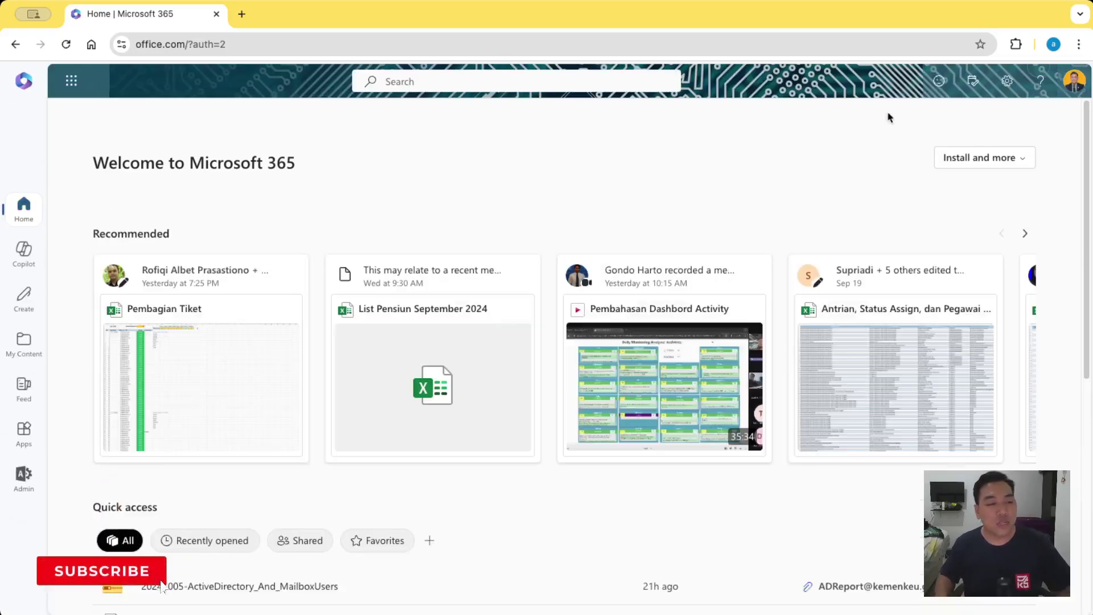
pyautogui.click(23, 250)
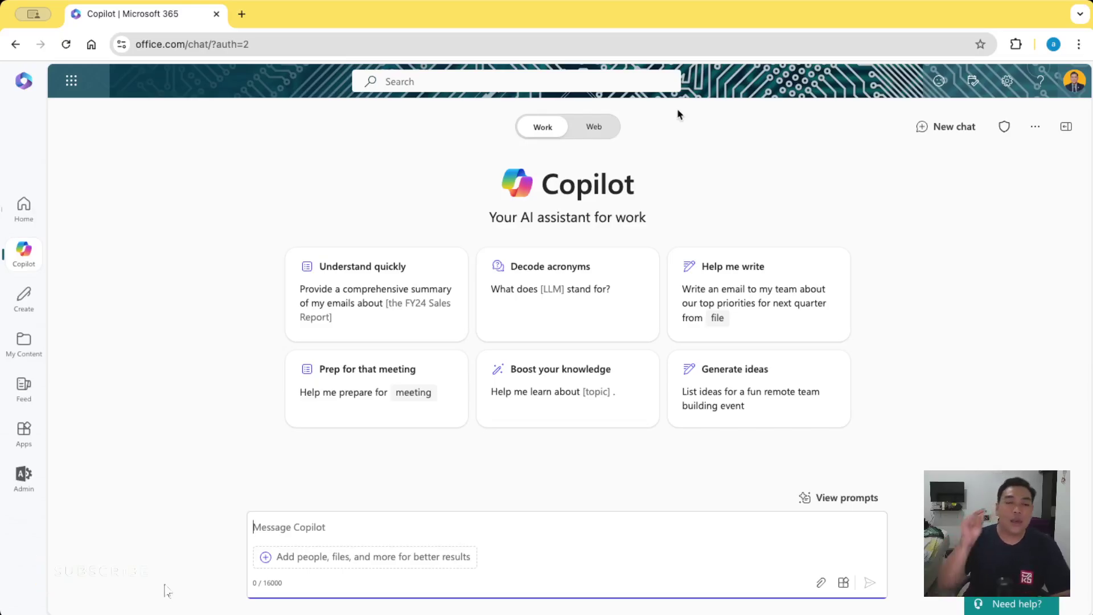
# Set Copilot's Work/Web toggle to Web for web-grounded answers
pyautogui.click(720, 151)
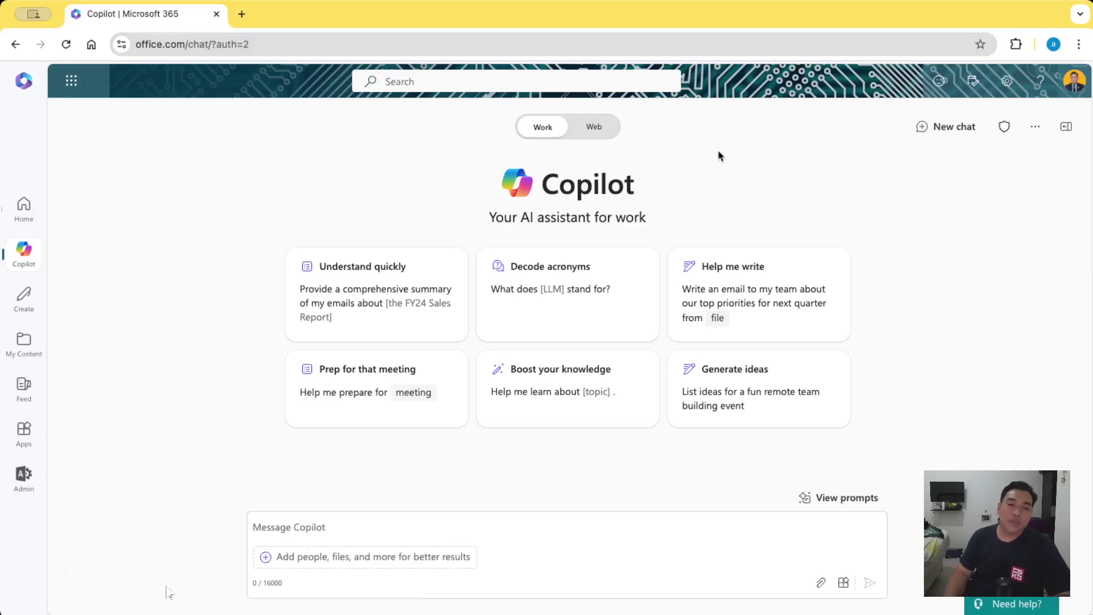
pyautogui.click(596, 131)
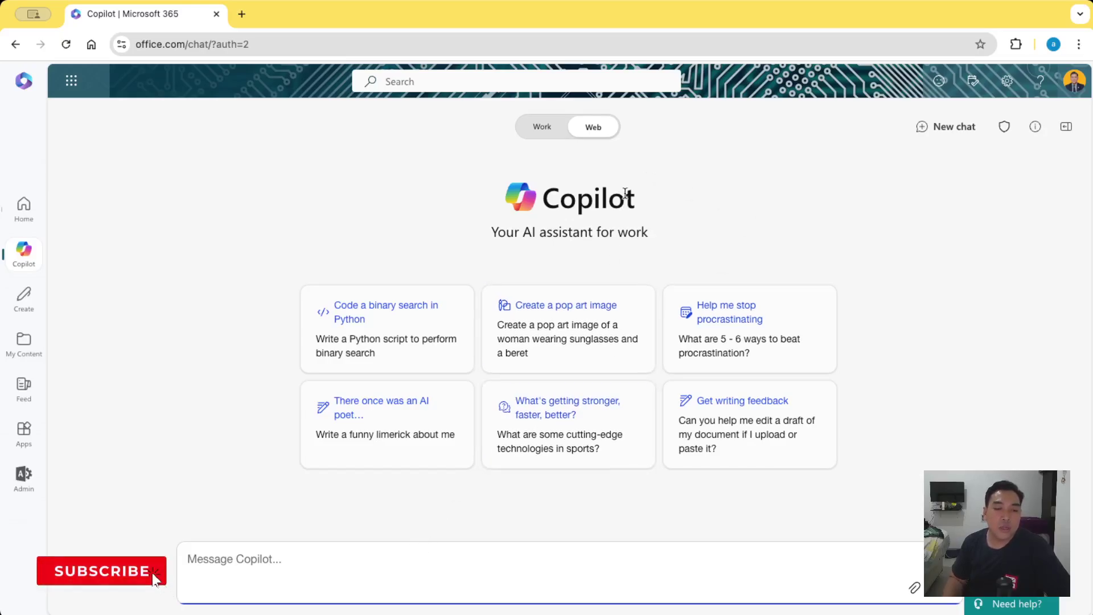
pyautogui.click(538, 128)
pyautogui.click(588, 128)
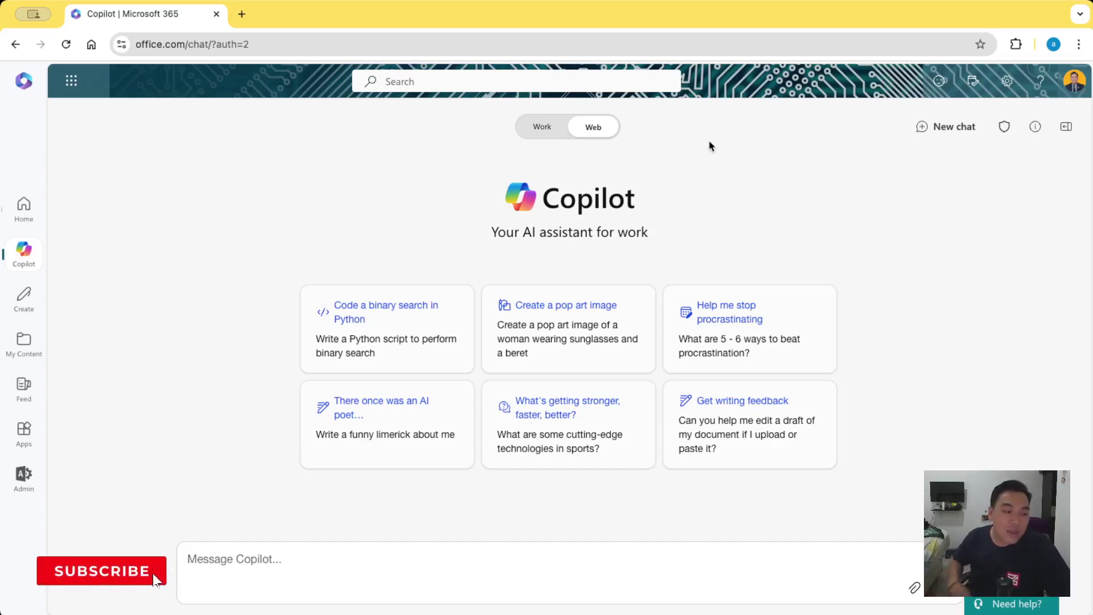
pyautogui.click(408, 588)
# Ask Copilot 'informasi anggaran 2024' to get the APBN 2024 budget summary
pyautogui.write('inform')
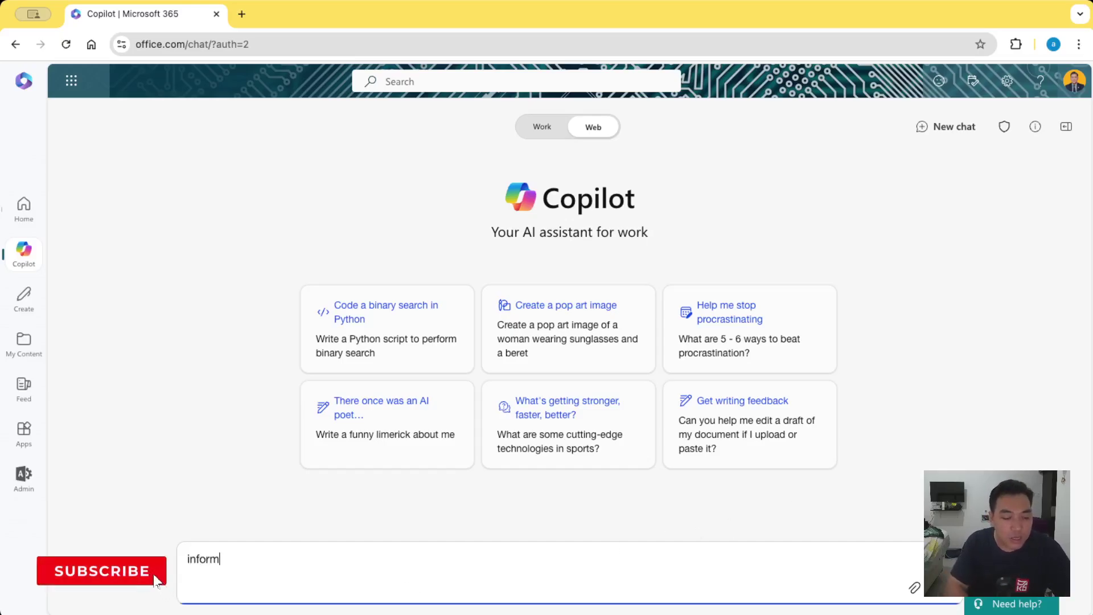
pyautogui.write('asi anggaran ')
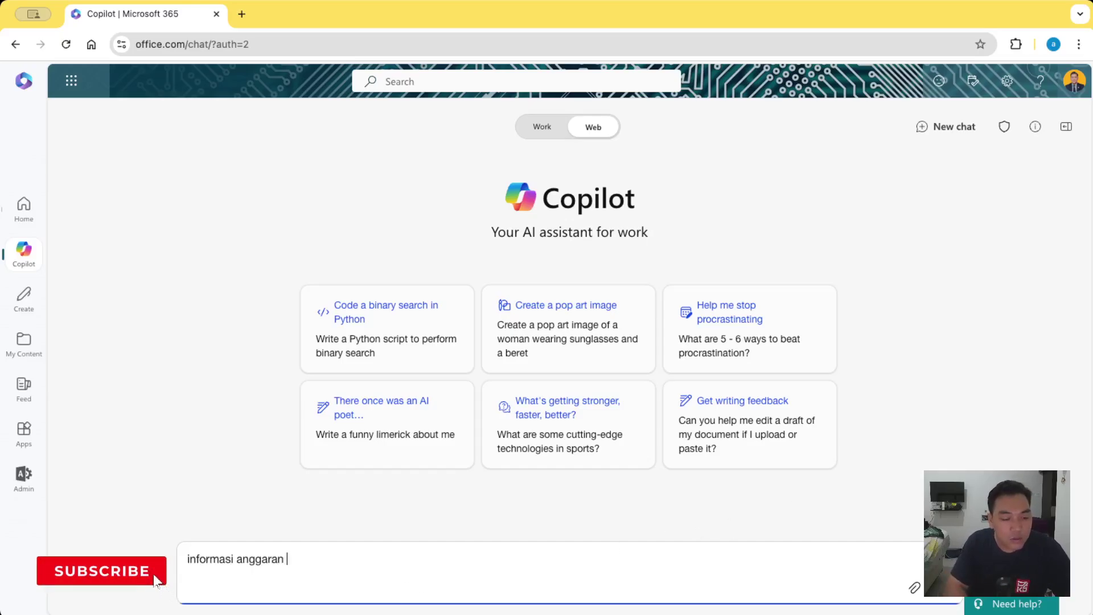
pyautogui.write('2024\\')
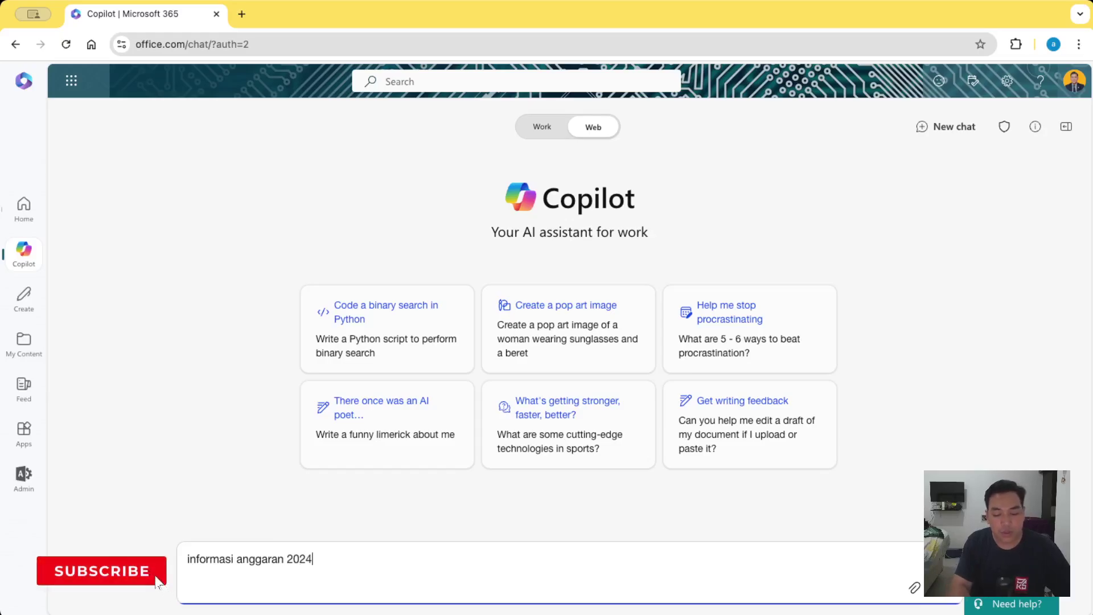
pyautogui.press('Return')
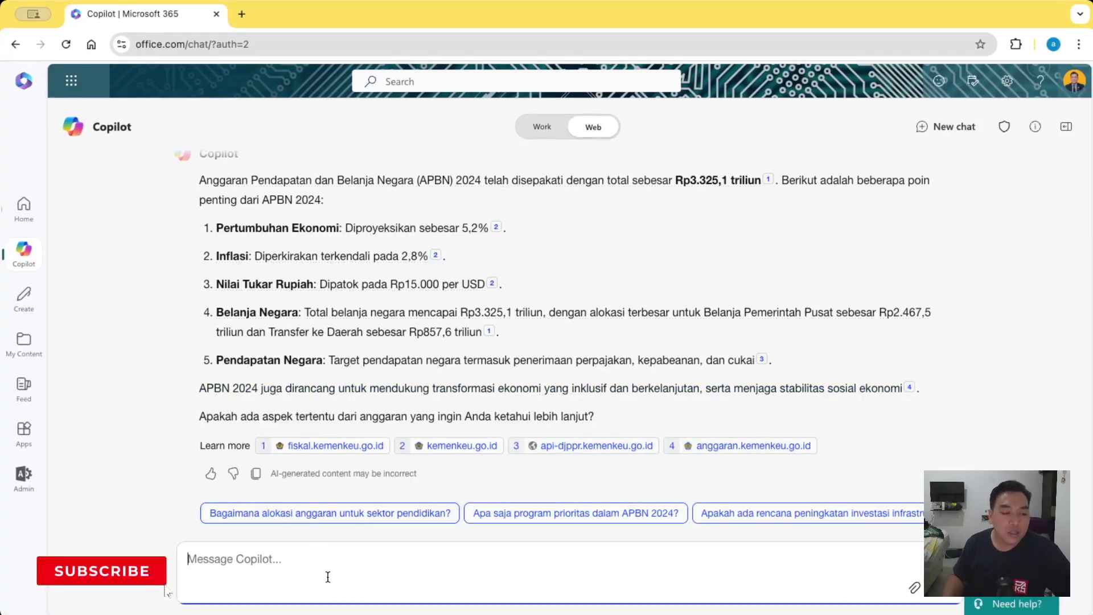
# Ask Copilot 'informasi klasemen laliga' for the current La Liga standings
pyautogui.write('la')
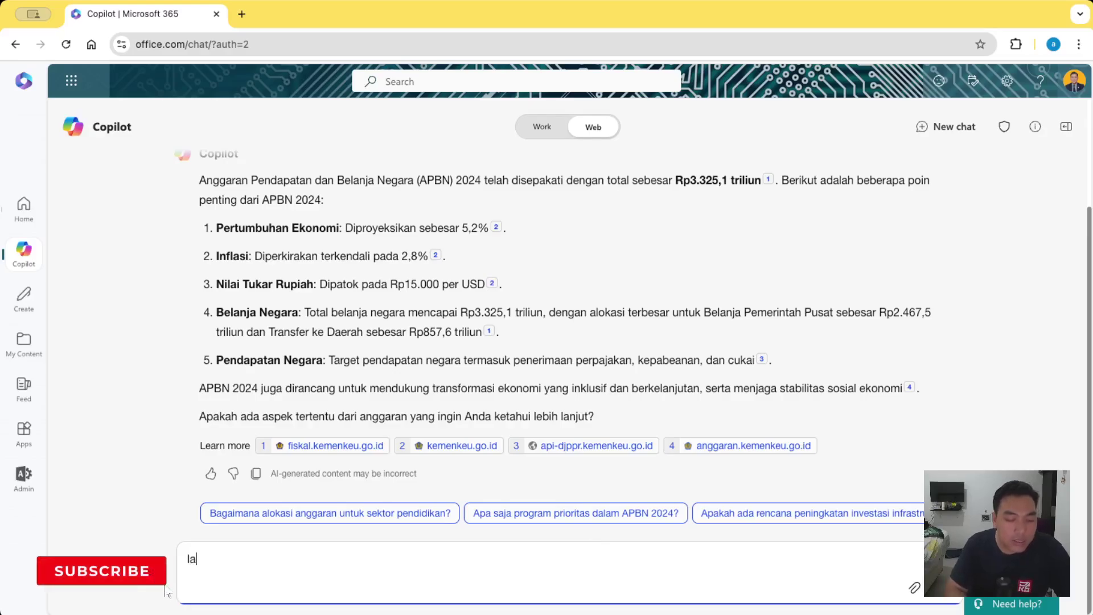
pyautogui.press('BackSpace')
pyautogui.press('BackSpace')
pyautogui.write('informasi')
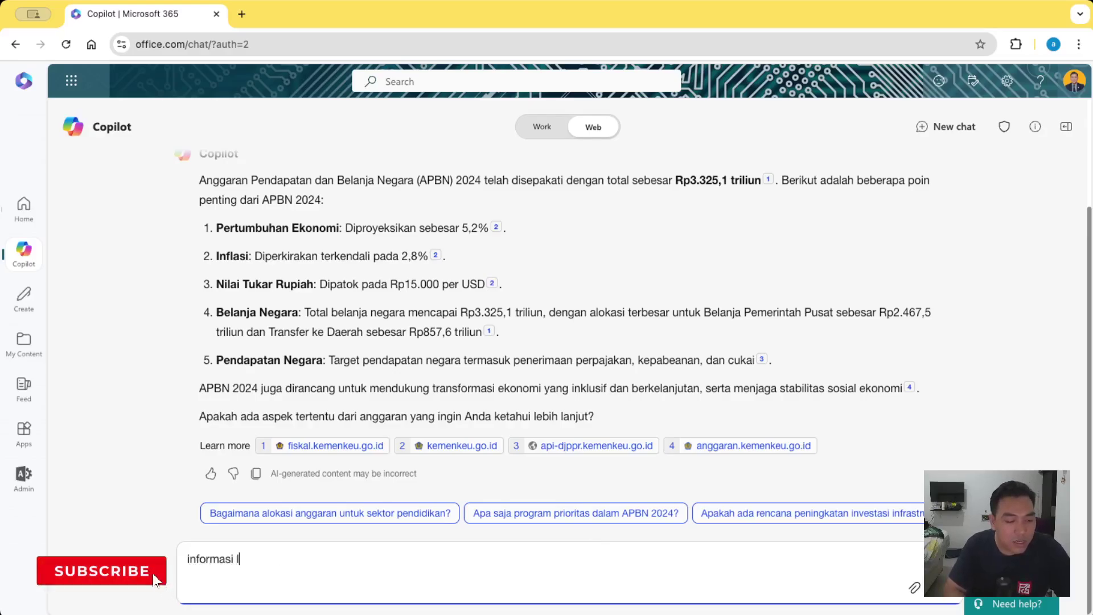
pyautogui.press('BackSpace')
pyautogui.write('klasemen ')
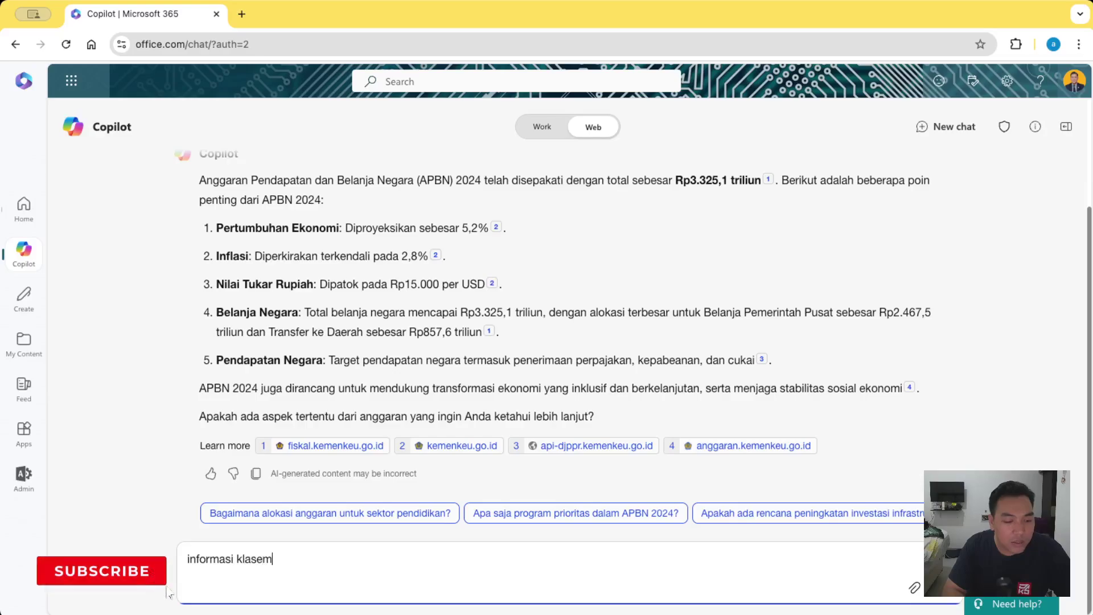
pyautogui.write('la')
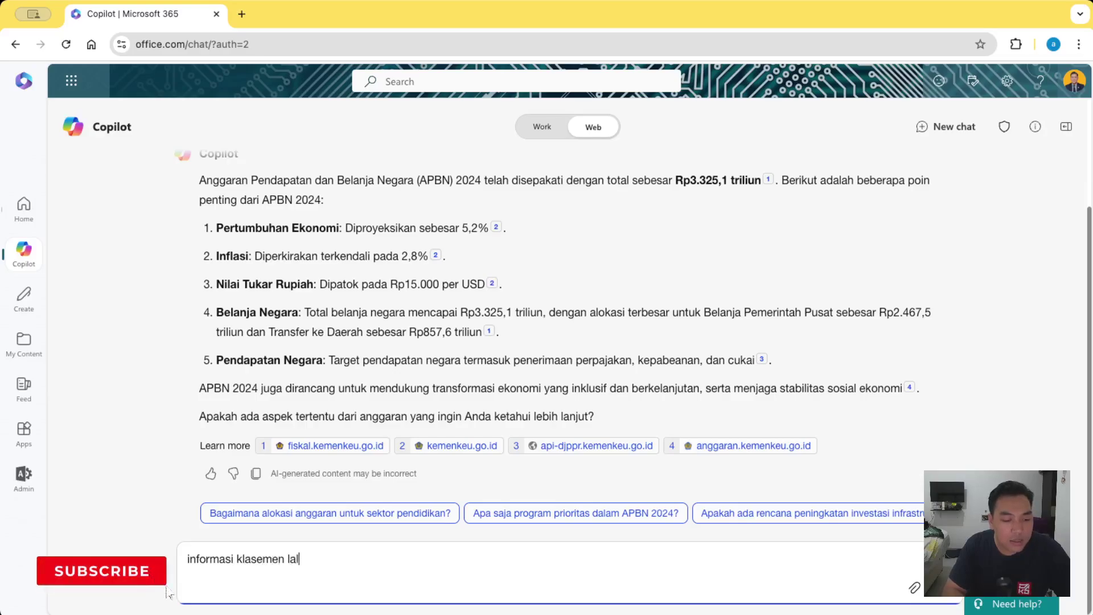
pyautogui.press('Return')
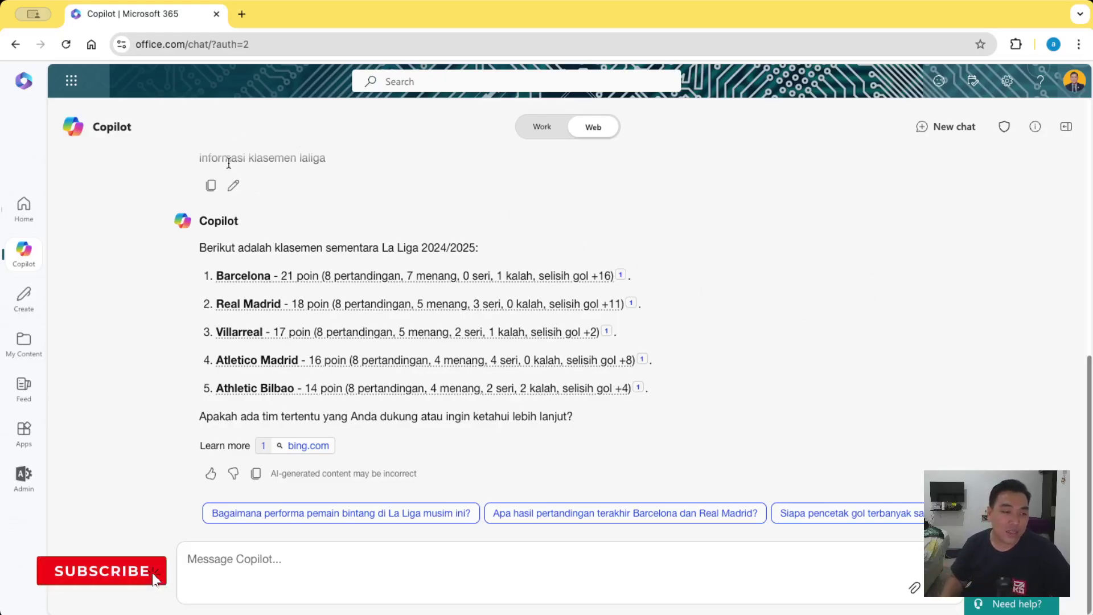
# Review the earlier answers, then start a fresh chat in Work mode
pyautogui.scroll(5, 1081, 307)
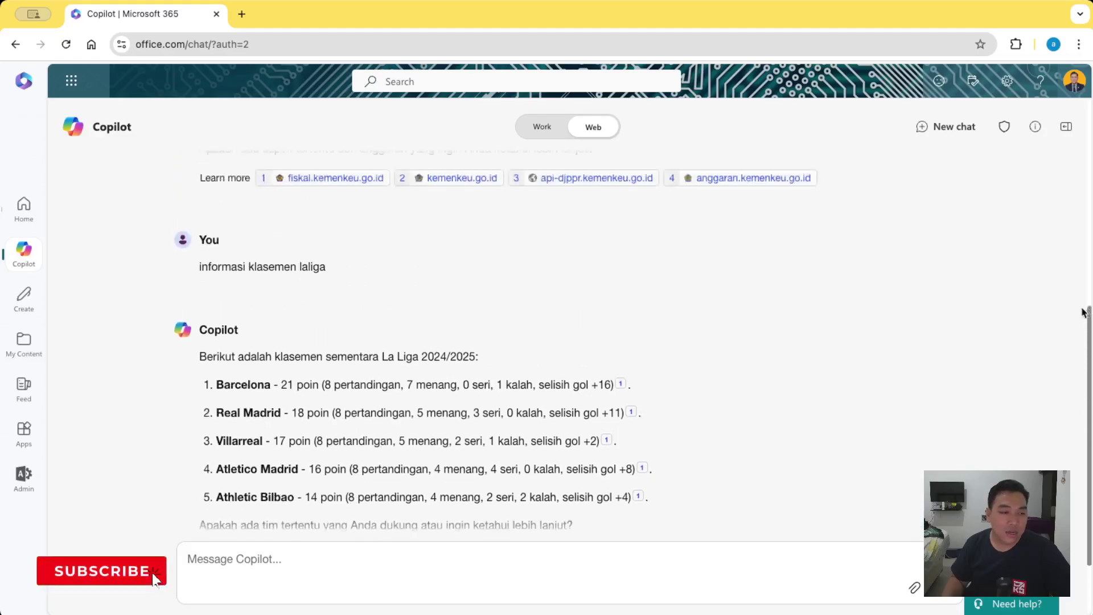
pyautogui.scroll(3, 1075, 218)
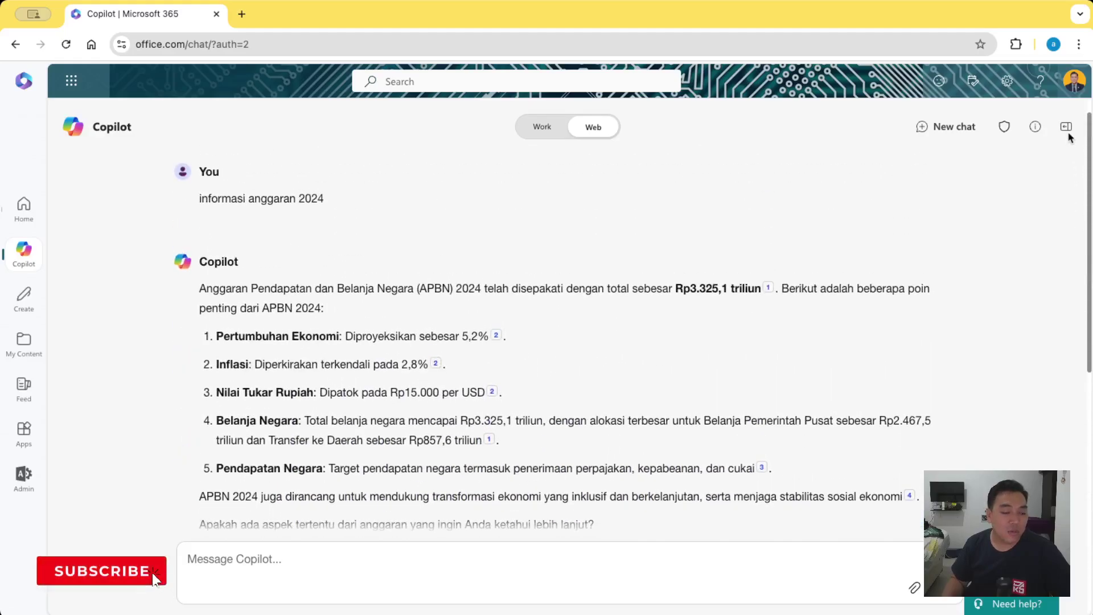
pyautogui.scroll(1, 1076, 153)
pyautogui.scroll(-3, 1076, 152)
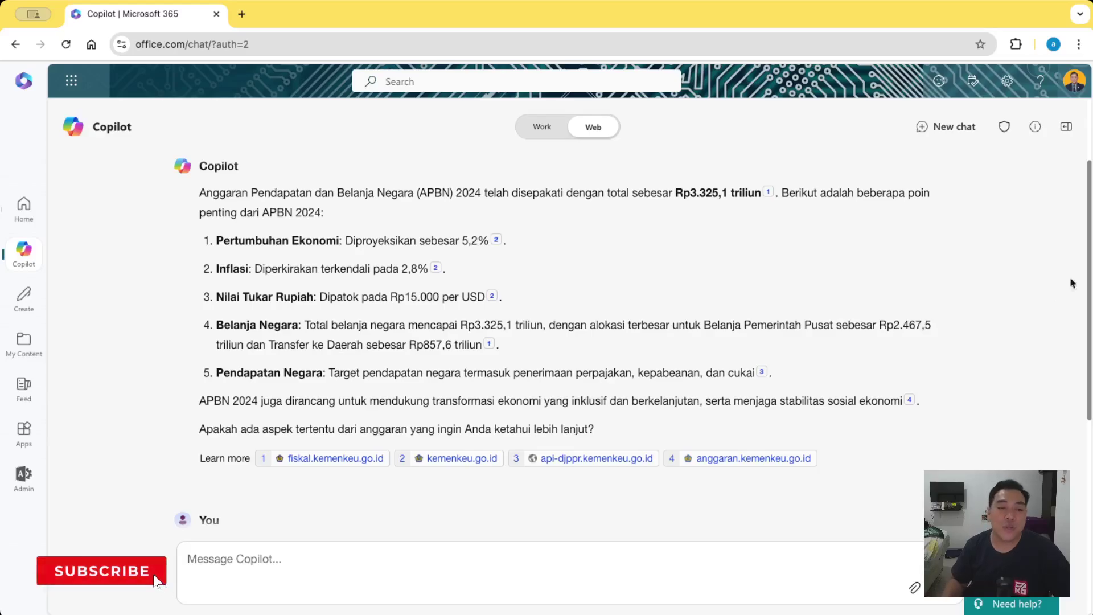
pyautogui.moveTo(1088, 258); pyautogui.dragTo(1089, 185)
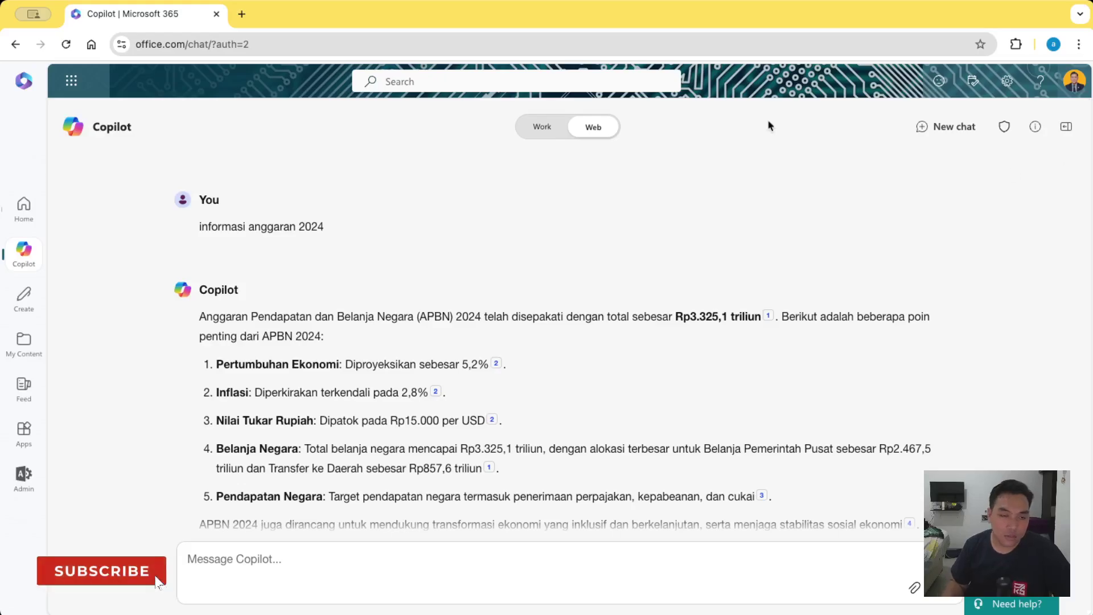
pyautogui.click(525, 132)
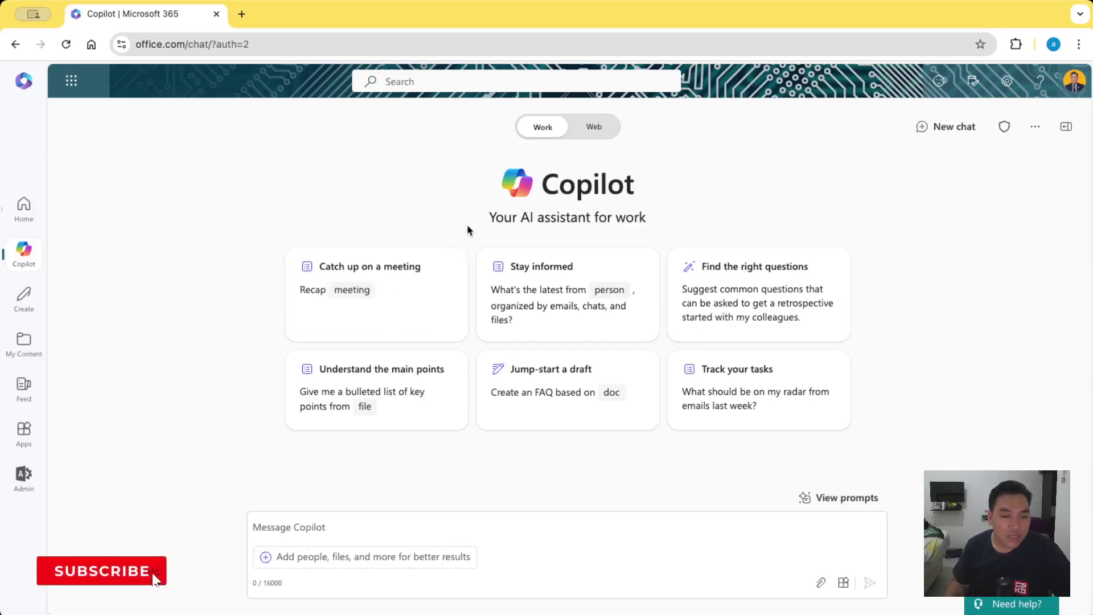
# Send 'bantu saya recap meeting berikut' with the Training Collaboration Tools CM Setjen meeting attached
pyautogui.click(326, 524)
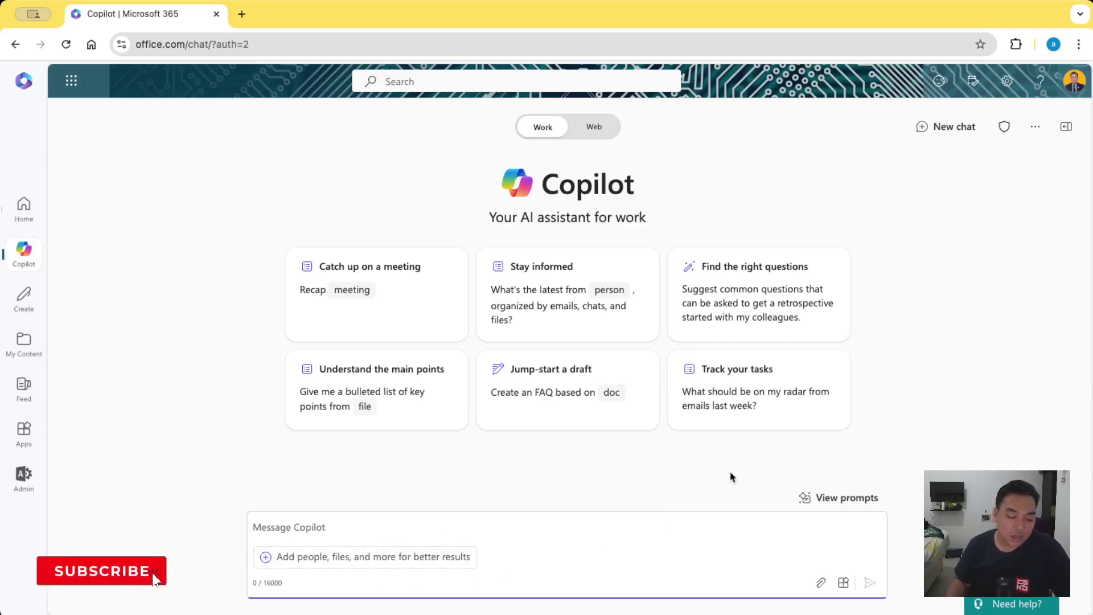
pyautogui.write('bant')
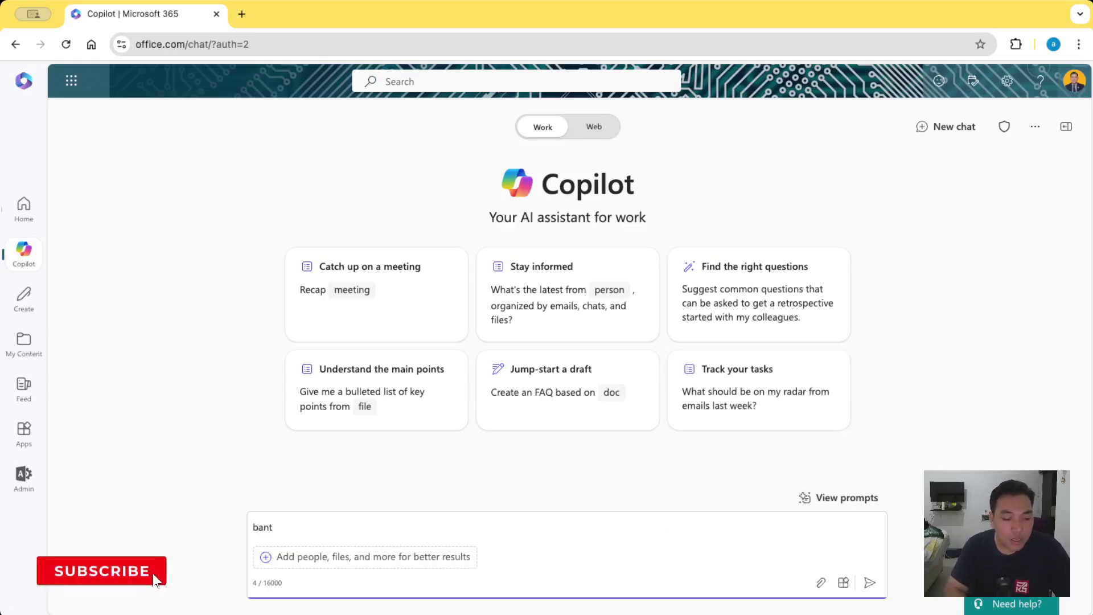
pyautogui.write('u saya rec')
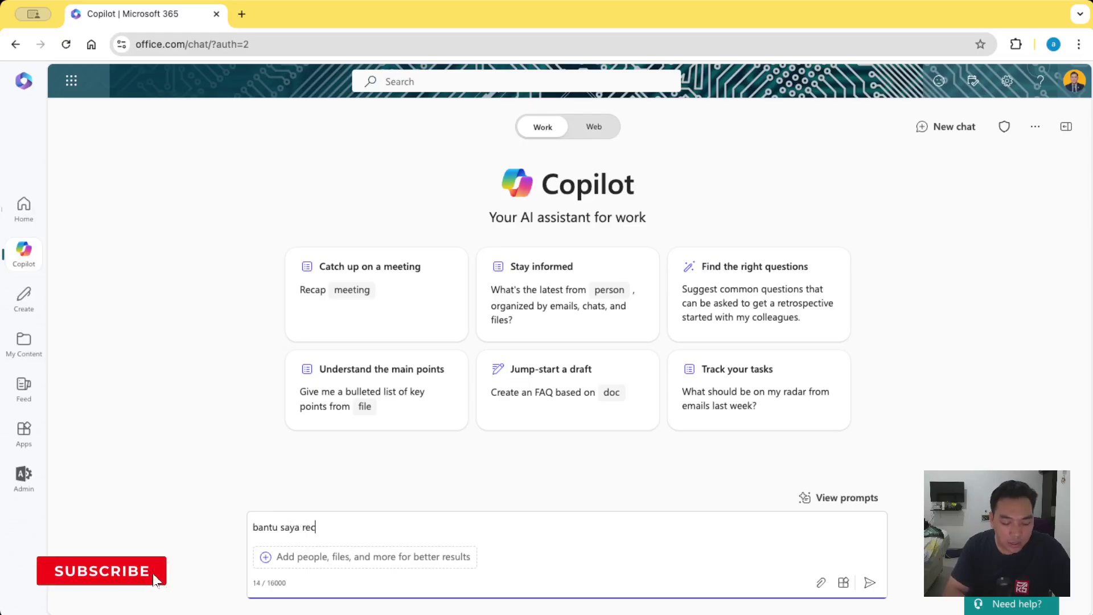
pyautogui.write('ap meeting be')
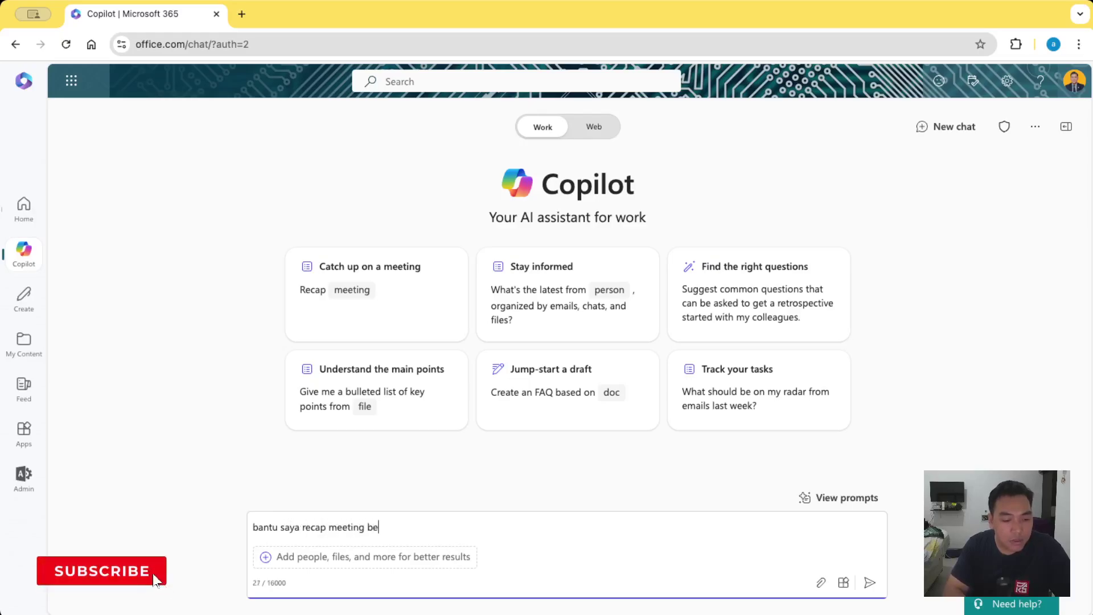
pyautogui.write('rikut')
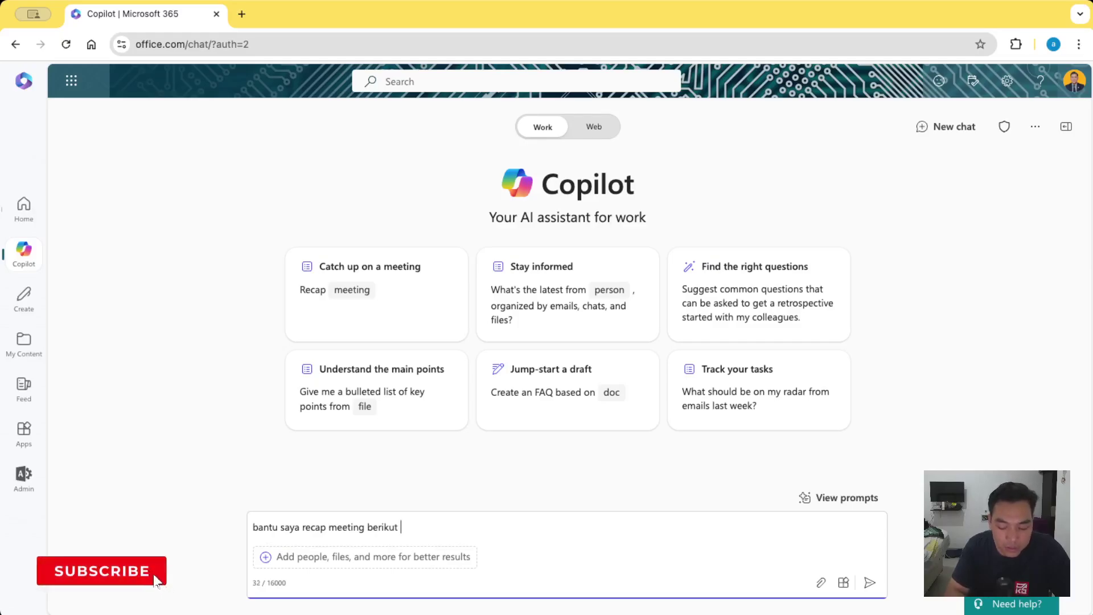
pyautogui.write(' /')
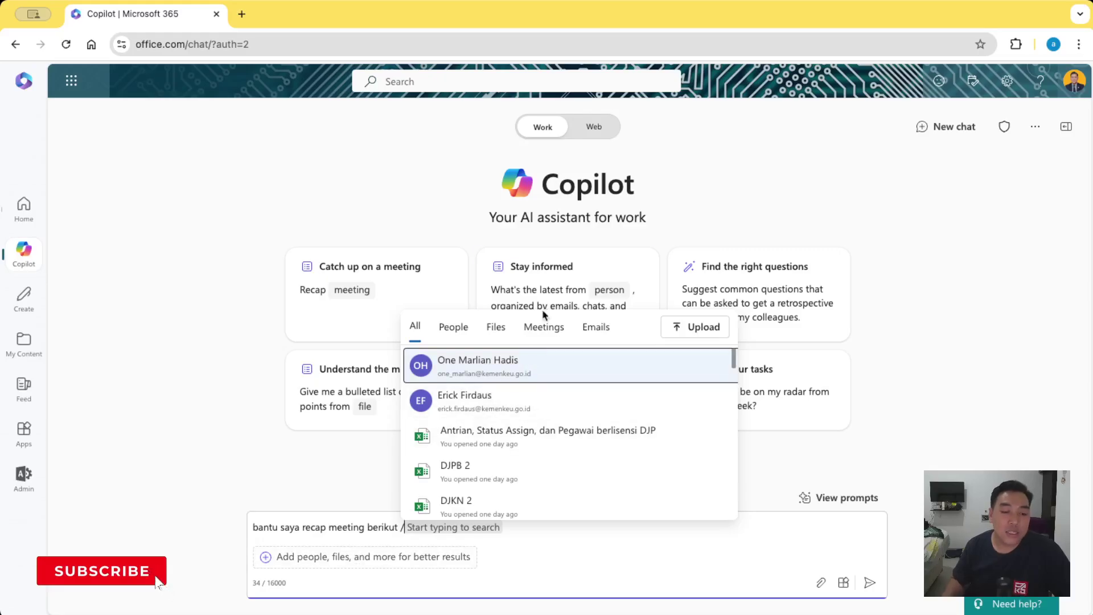
pyautogui.click(551, 331)
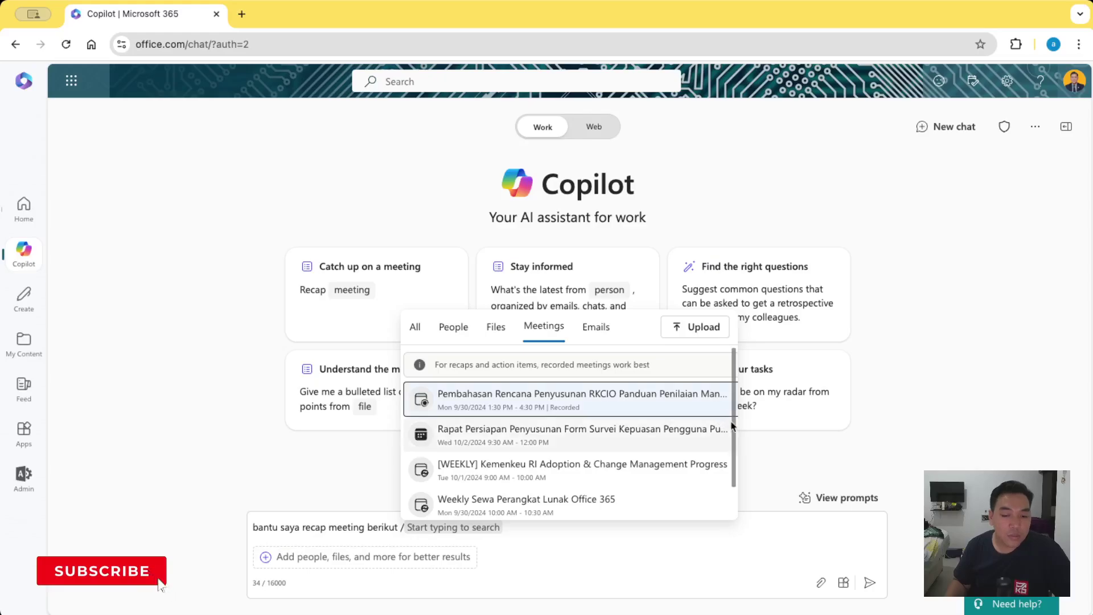
pyautogui.scroll(-1, 729, 438)
pyautogui.scroll(1, 731, 456)
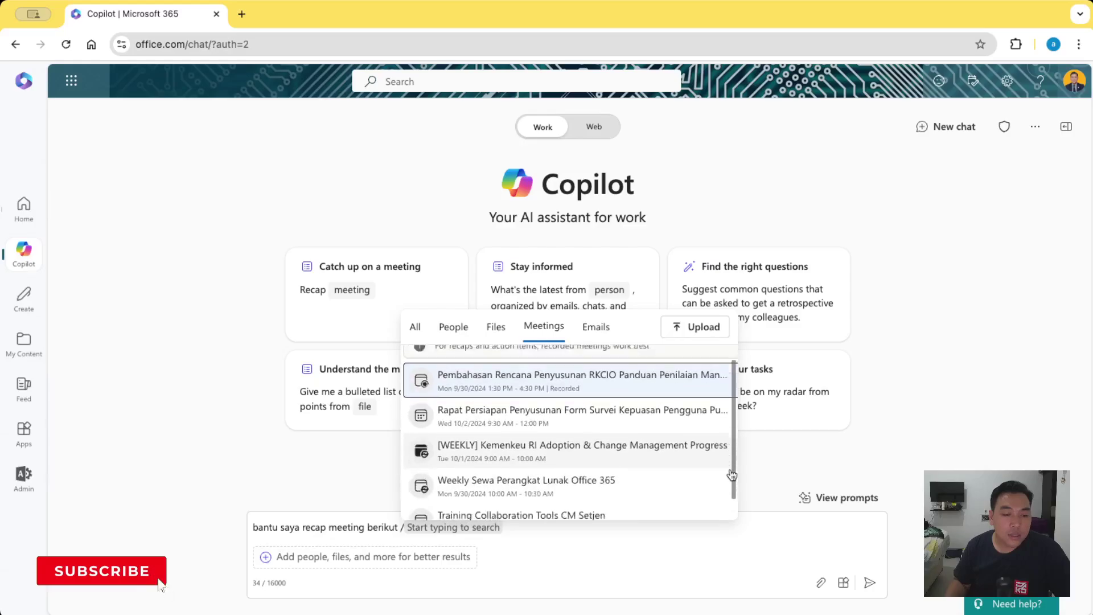
pyautogui.scroll(-1, 664, 490)
pyautogui.click(661, 496)
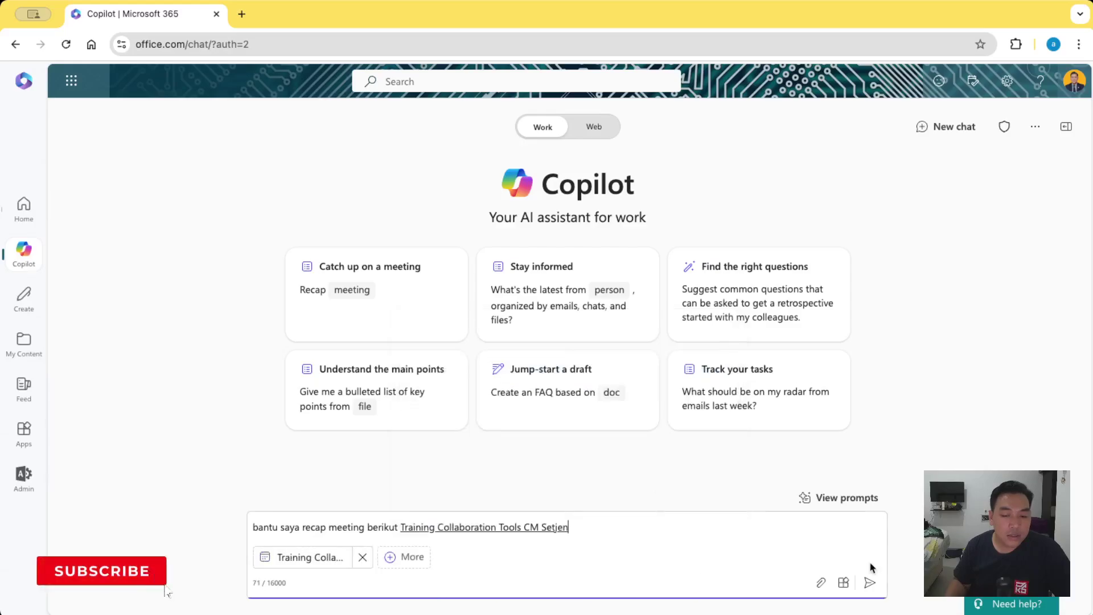
pyautogui.click(870, 582)
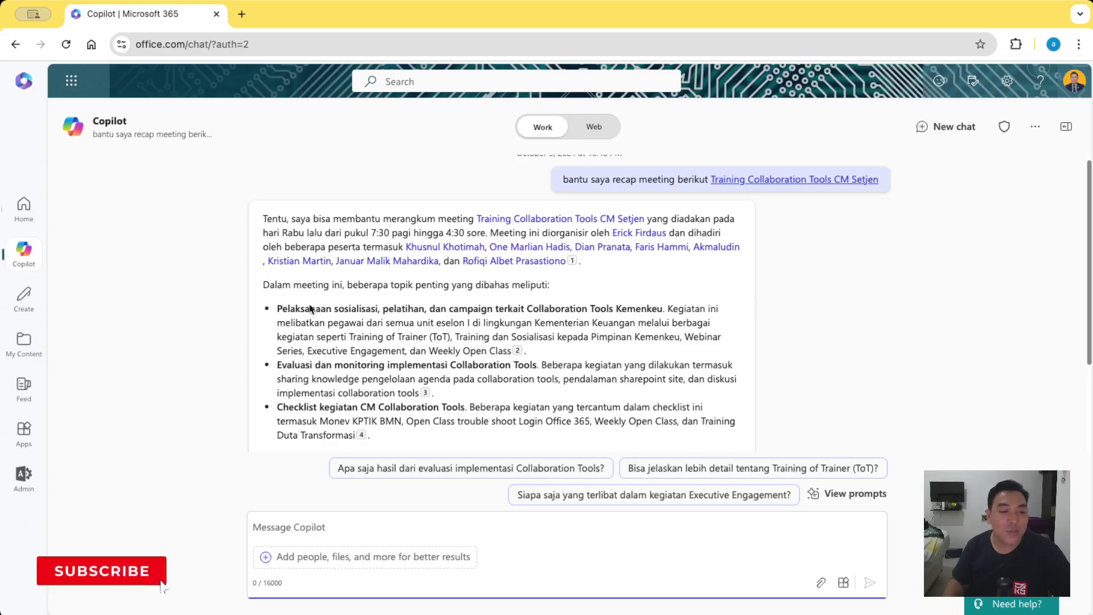
# Scroll through the meeting recap to review its three topics and source citations
pyautogui.moveTo(1088, 263); pyautogui.dragTo(1089, 343)
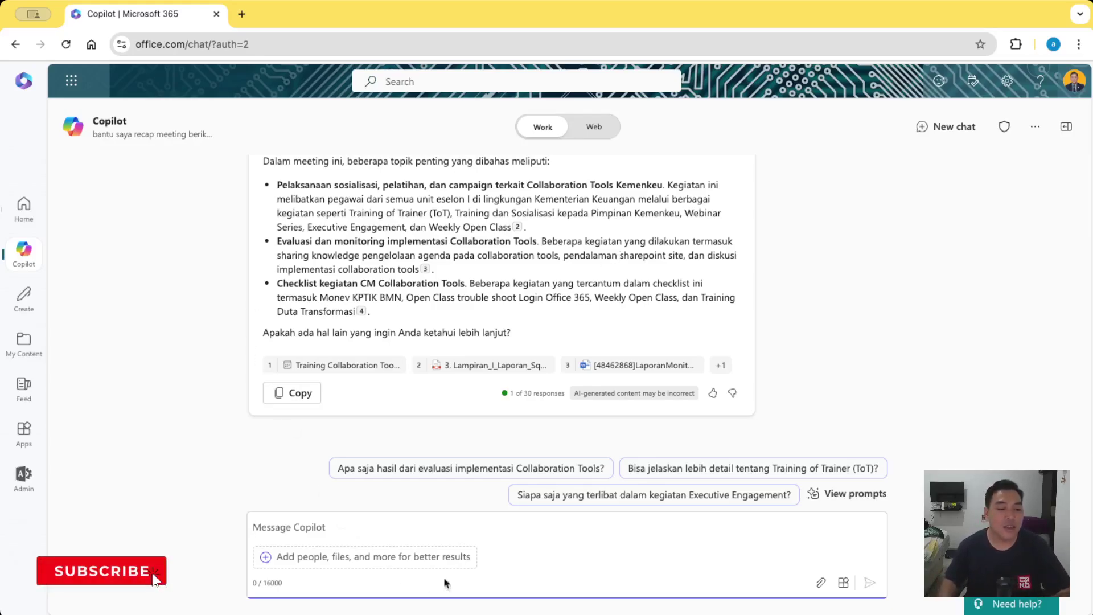
pyautogui.scroll(-1, 1054, 410)
pyautogui.scroll(4, 1085, 411)
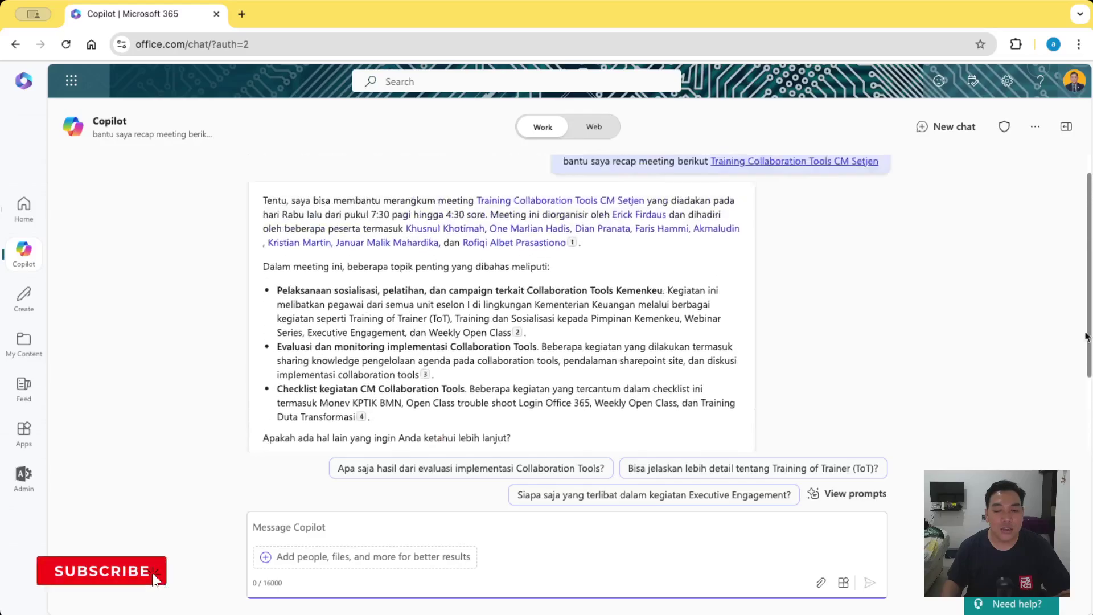
pyautogui.scroll(1, 1085, 412)
pyautogui.scroll(-5, 1084, 411)
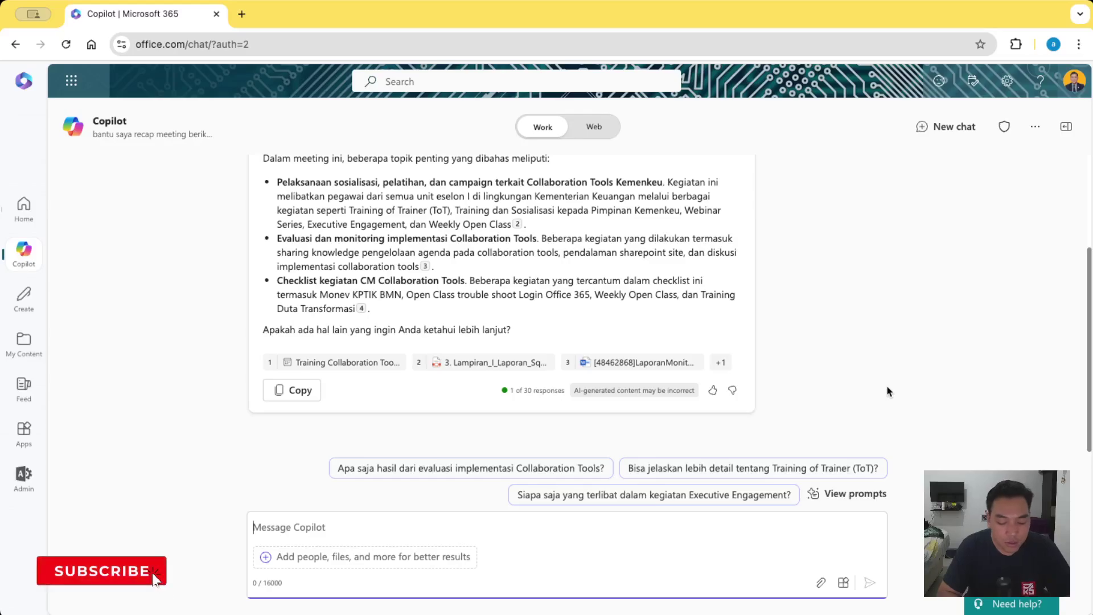
# Ask Copilot 'berikan saya informasi agenda meeting 1 bulan terakhir' about last month's meeting agendas
pyautogui.write('berikan saya informasi ')
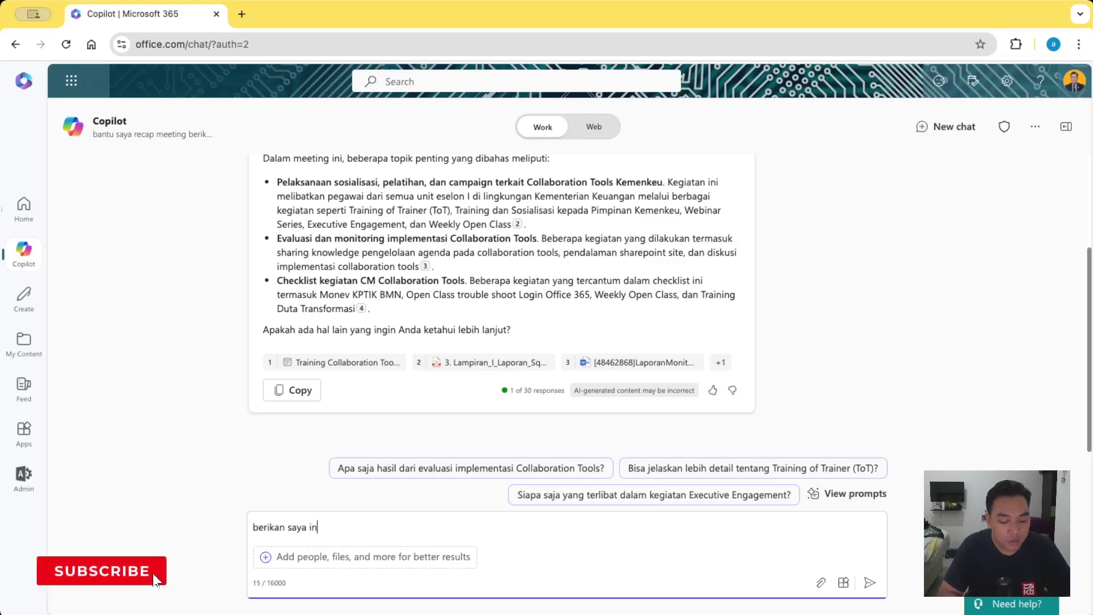
pyautogui.write('jadwal ')
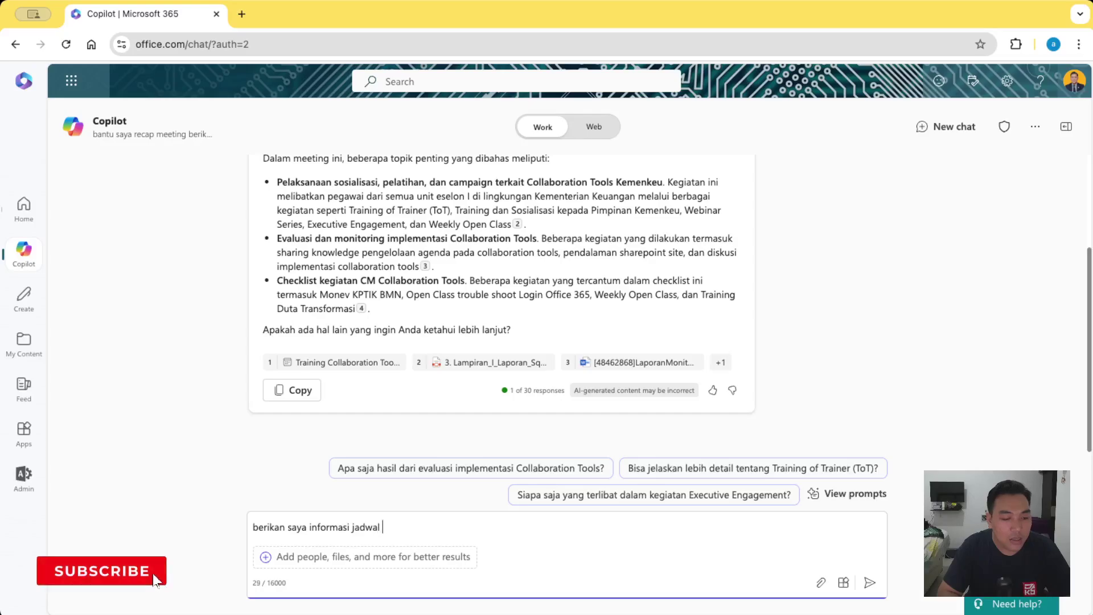
pyautogui.write('meeting')
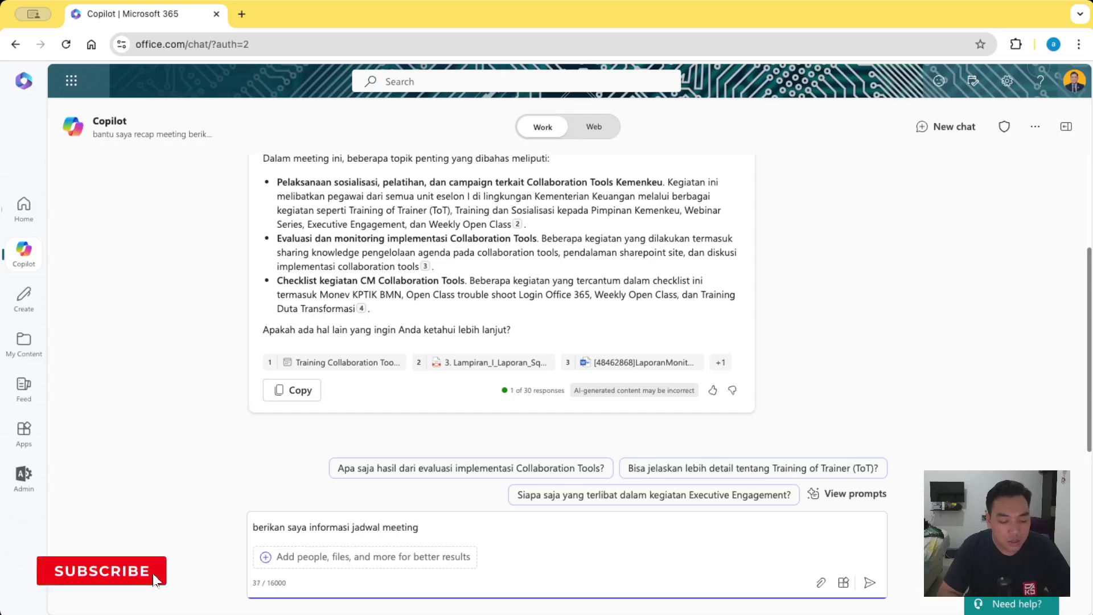
pyautogui.write(' 1 bulan terakj')
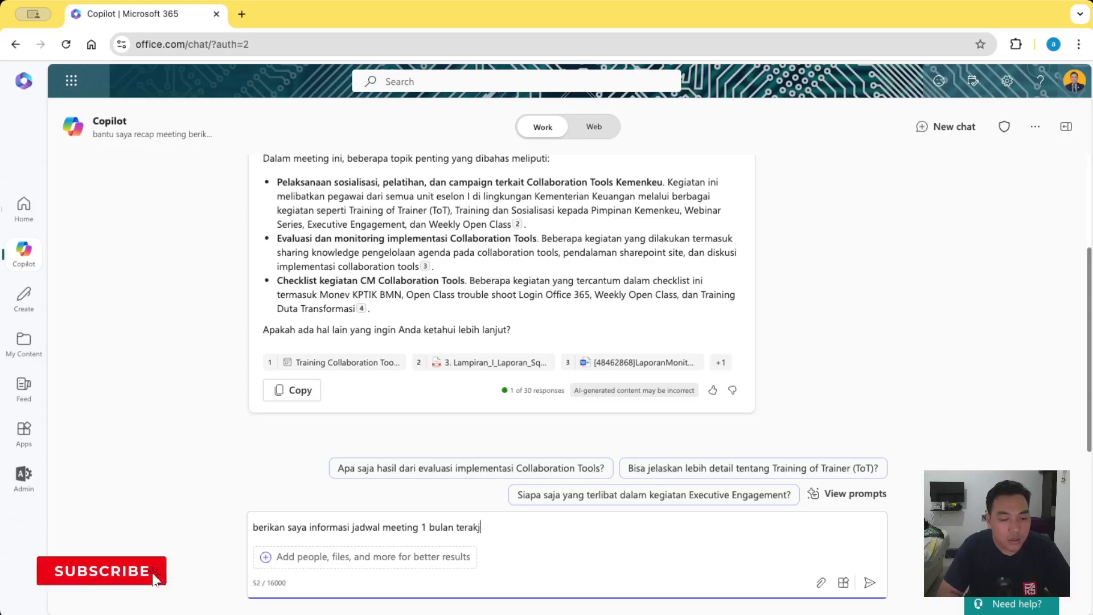
pyautogui.press('BackSpace')
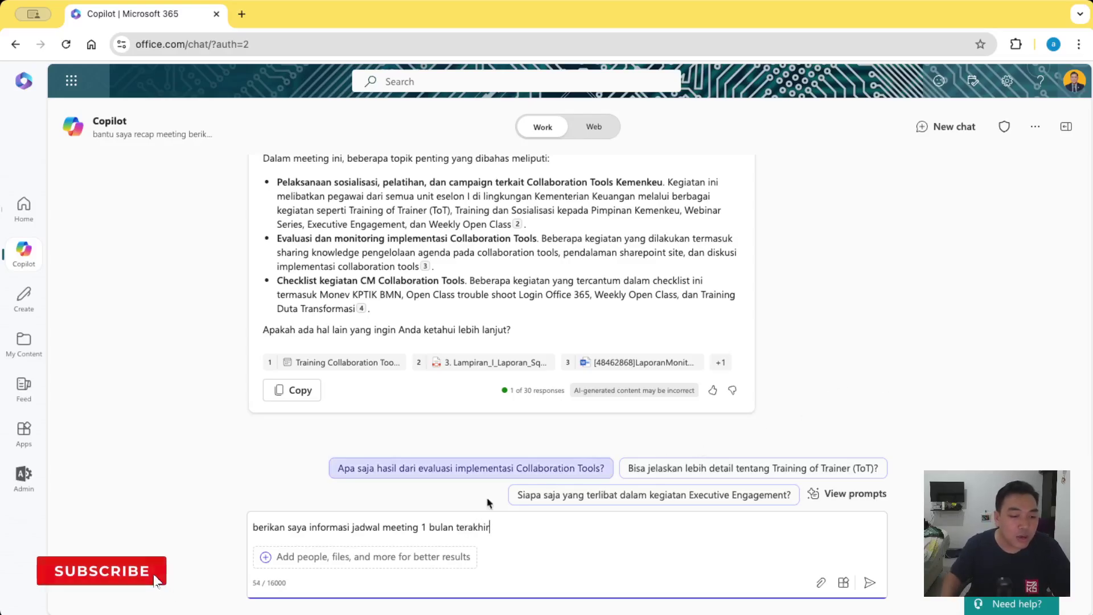
pyautogui.write('a')
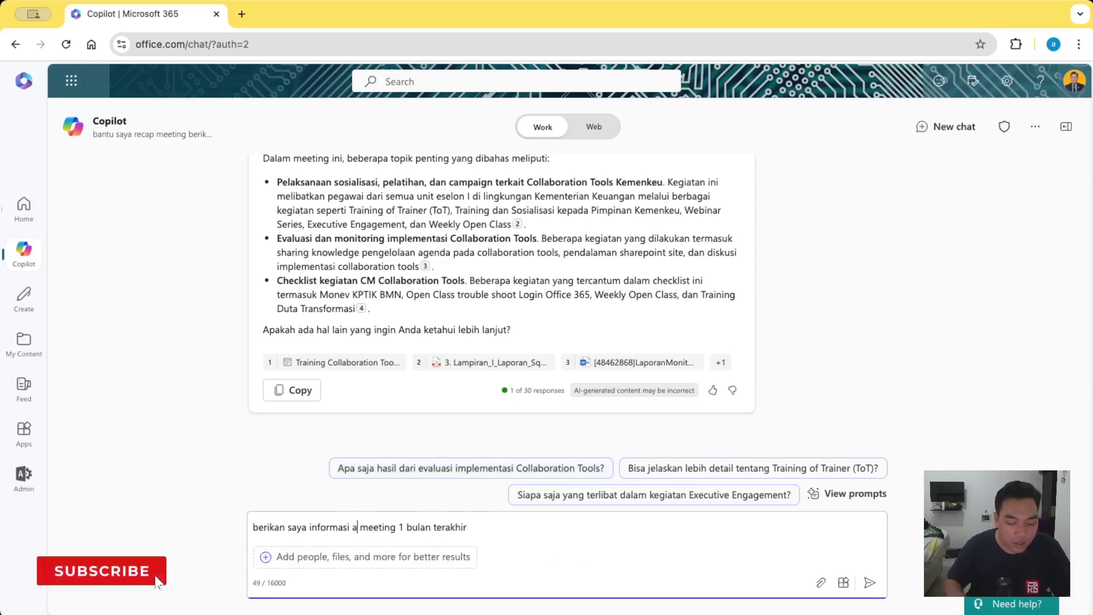
pyautogui.write('genda')
pyautogui.press('Return')
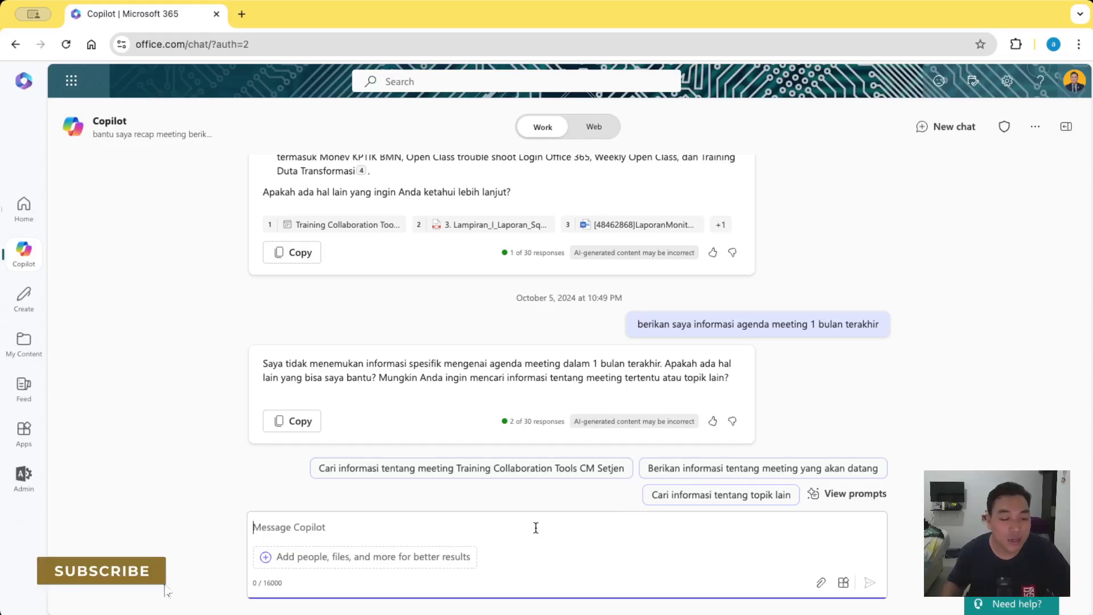
# Ask for September 2024 meeting schedules and scroll through the five-meeting reply
pyautogui.write('b')
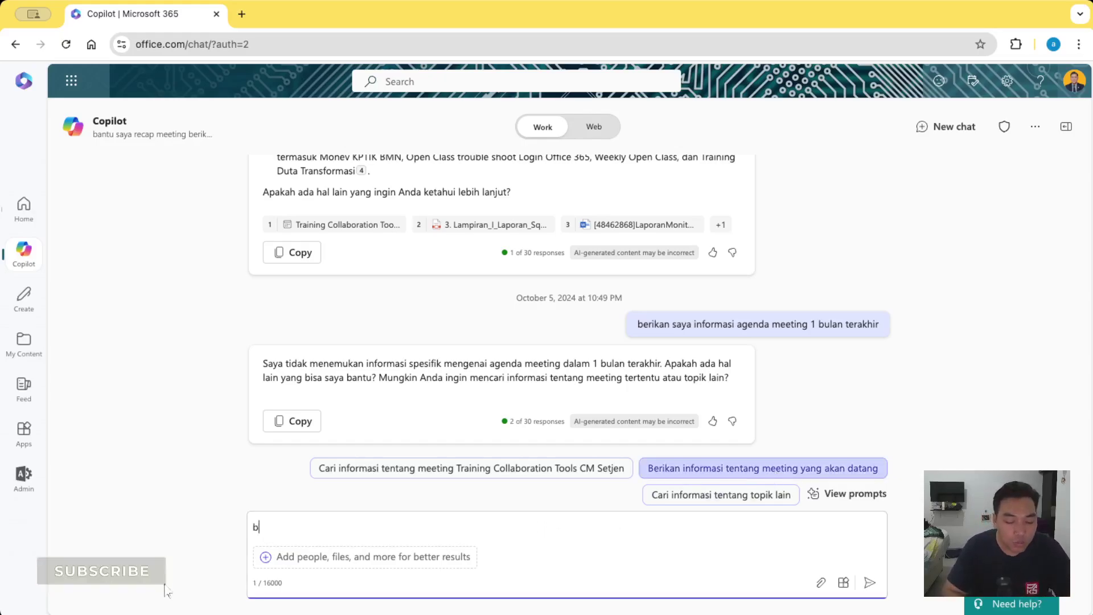
pyautogui.write('erikan saya info')
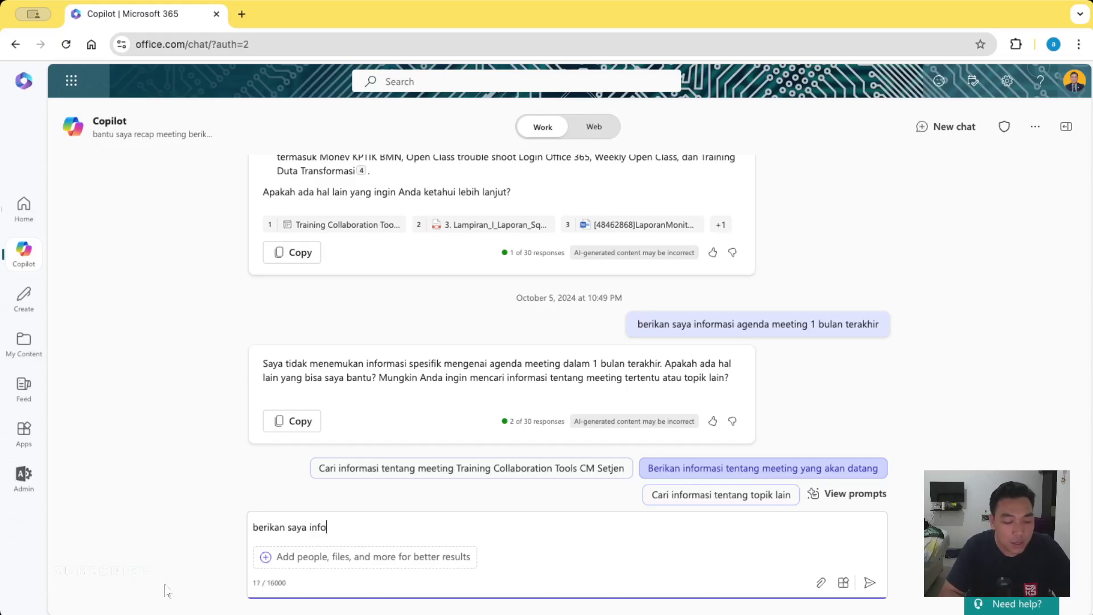
pyautogui.write('rmasi jadwal')
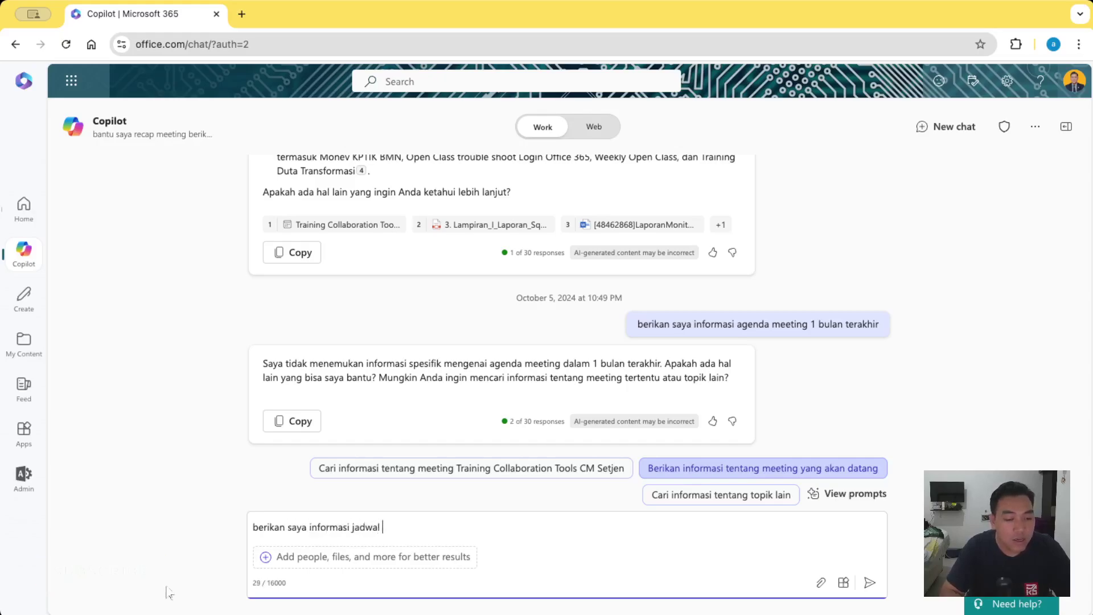
pyautogui.write(' meeting ')
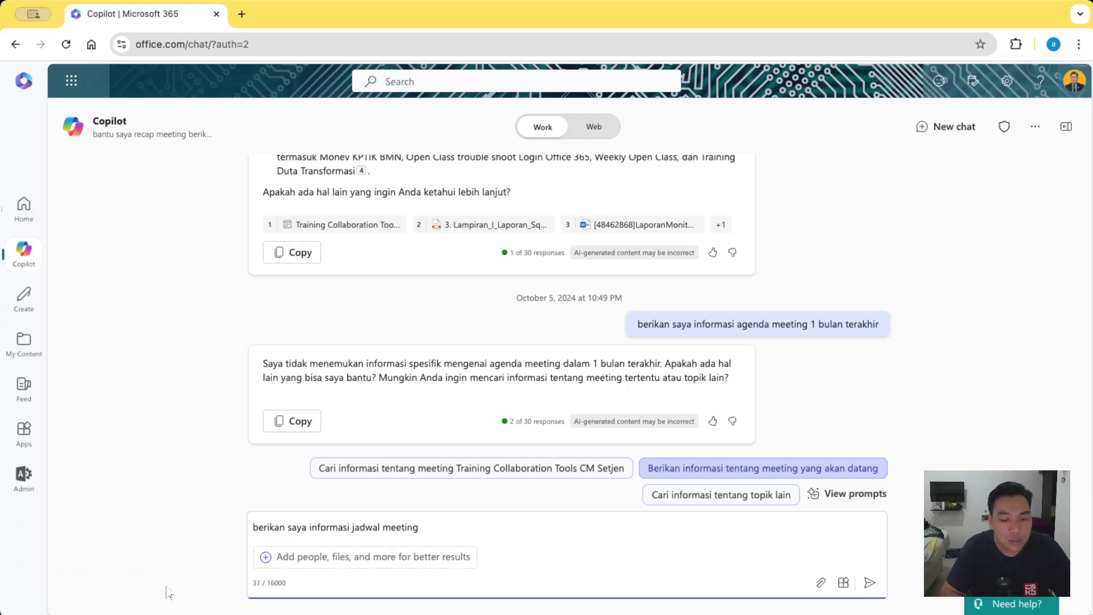
pyautogui.write('b')
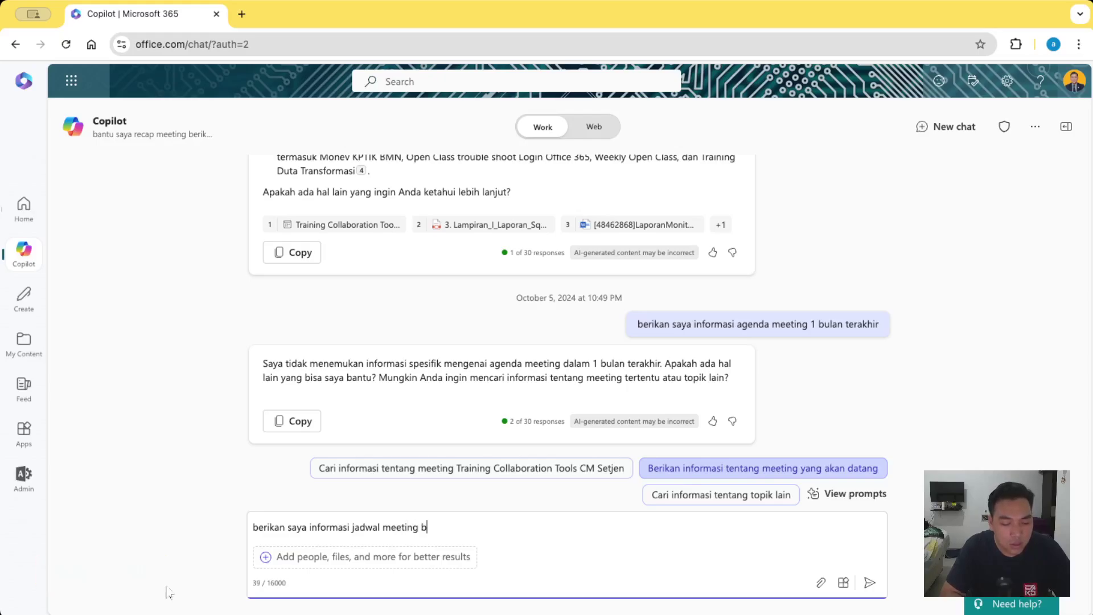
pyautogui.write('ulan september')
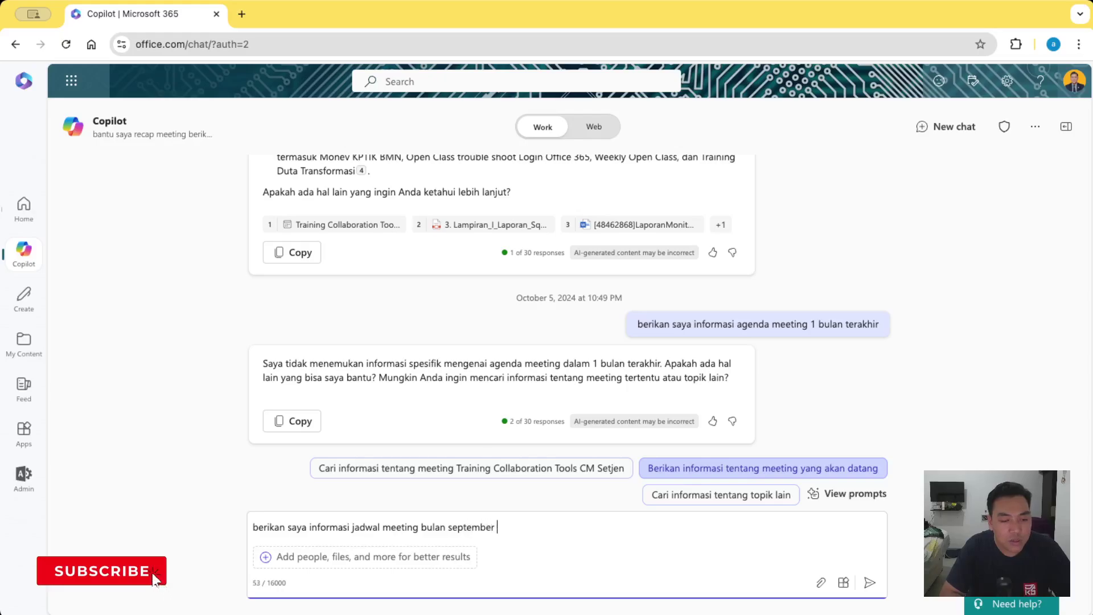
pyautogui.write(' 2024')
pyautogui.press('Return')
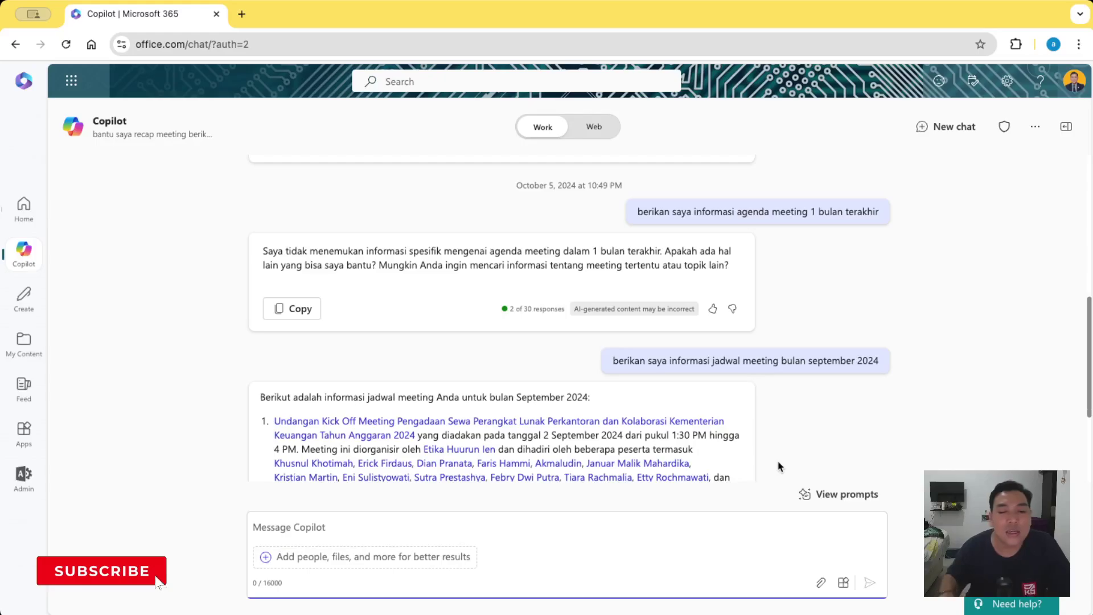
pyautogui.moveTo(1088, 315); pyautogui.dragTo(1075, 395)
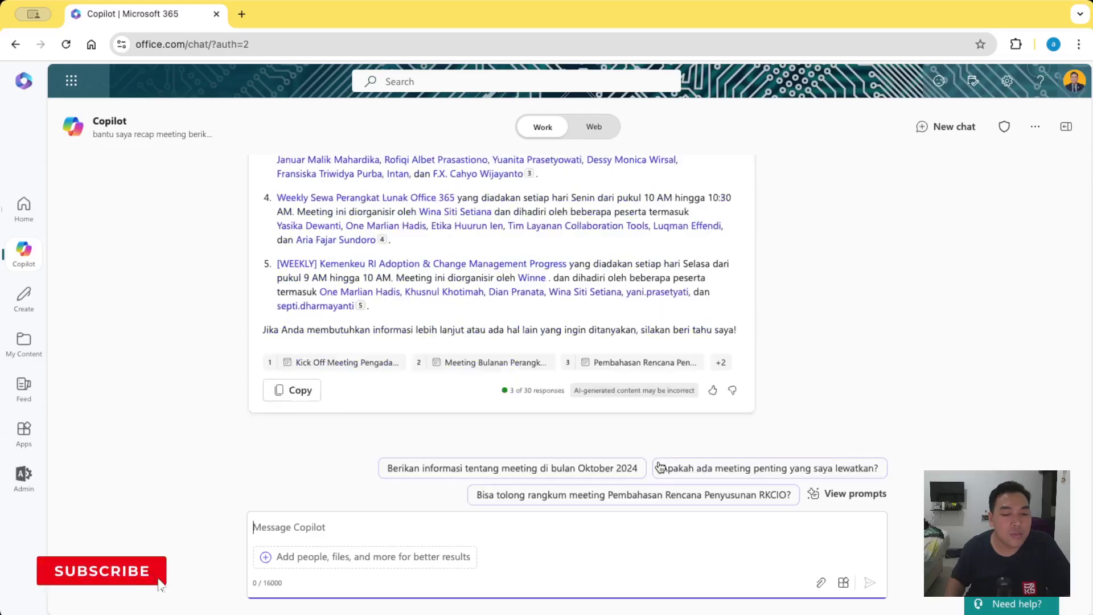
pyautogui.click(855, 499)
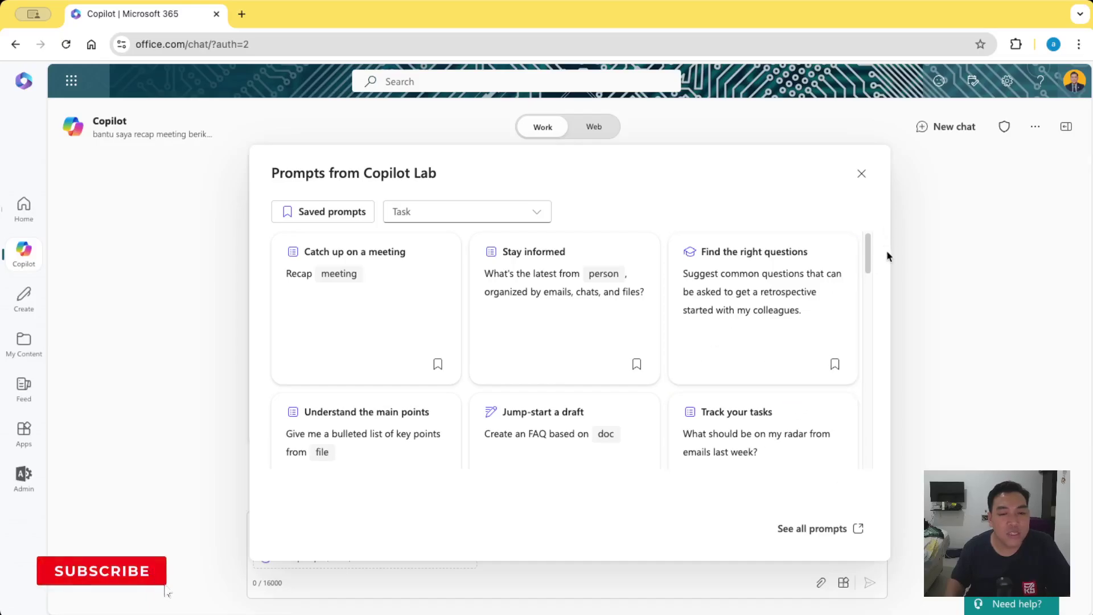
pyautogui.moveTo(868, 252)
pyautogui.mouseDown()
pyautogui.moveTo(860, 450)
pyautogui.moveTo(867, 245)
pyautogui.mouseUp()
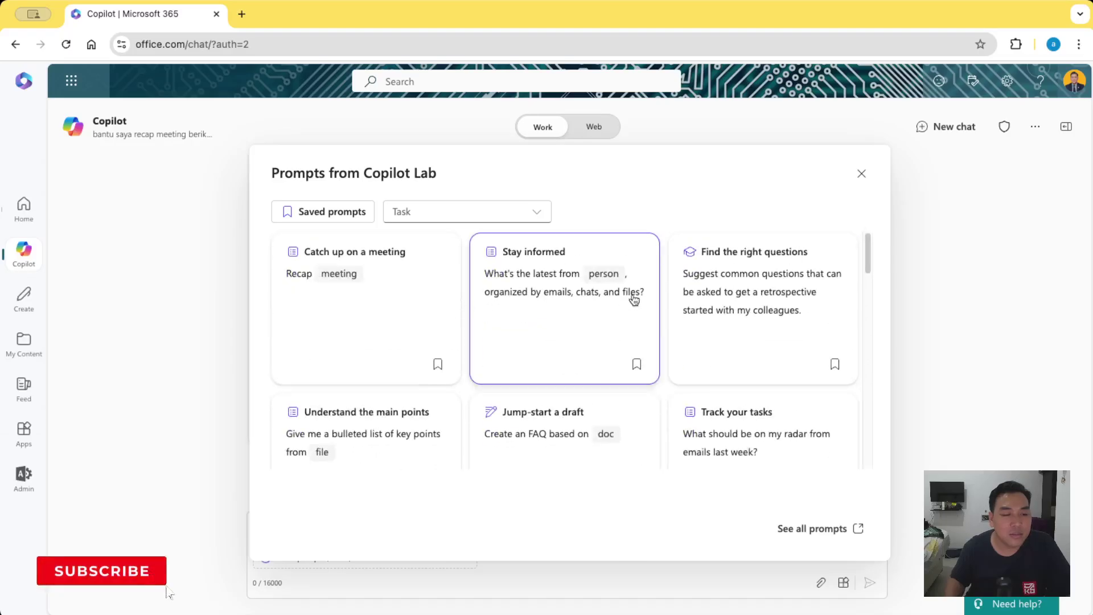
pyautogui.click(862, 172)
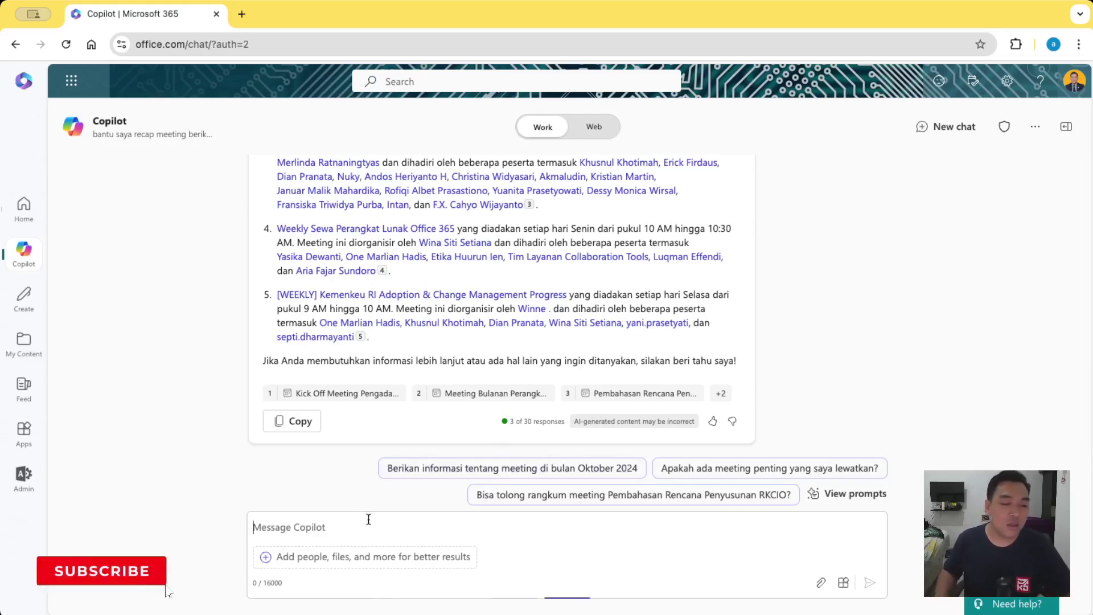
# Attach the Panduan_Lomba_Voice_Over_HORI_78 PDF to the message
pyautogui.click(333, 557)
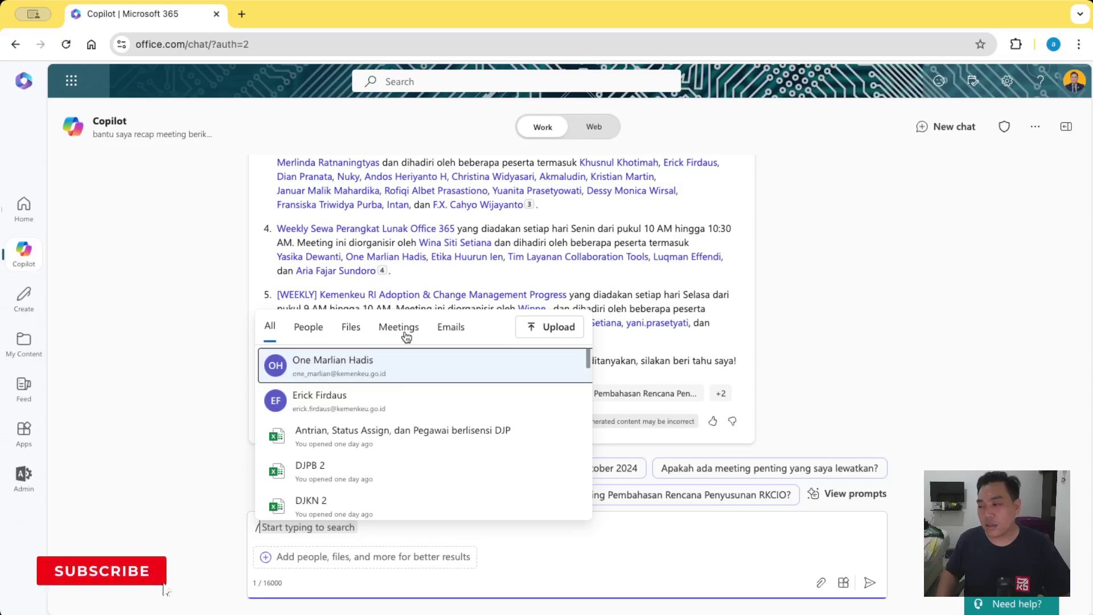
pyautogui.click(350, 336)
pyautogui.moveTo(589, 376); pyautogui.dragTo(590, 424)
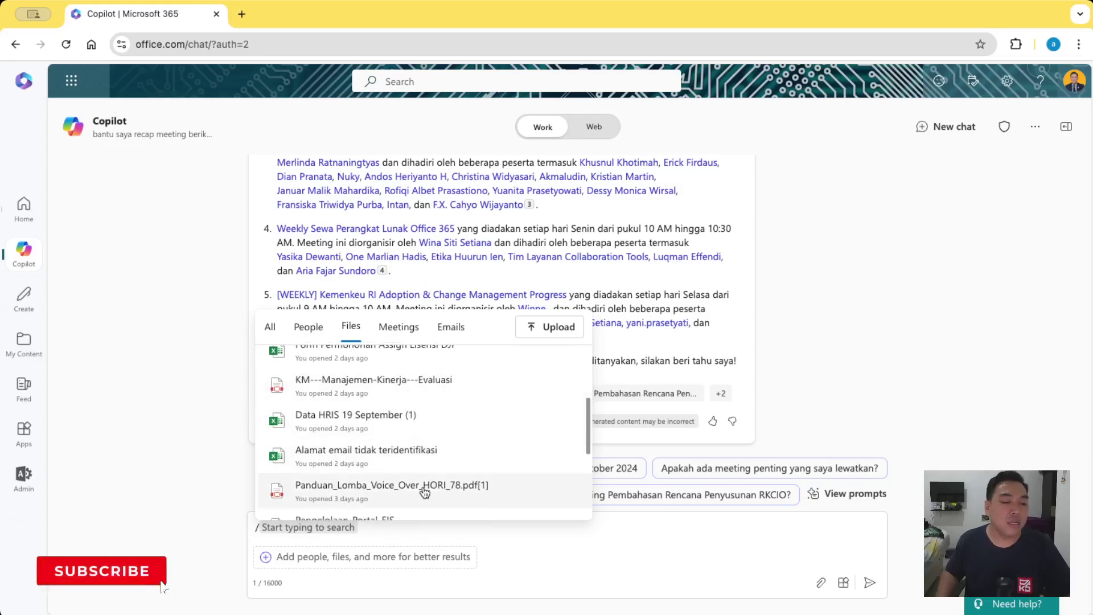
pyautogui.click(424, 491)
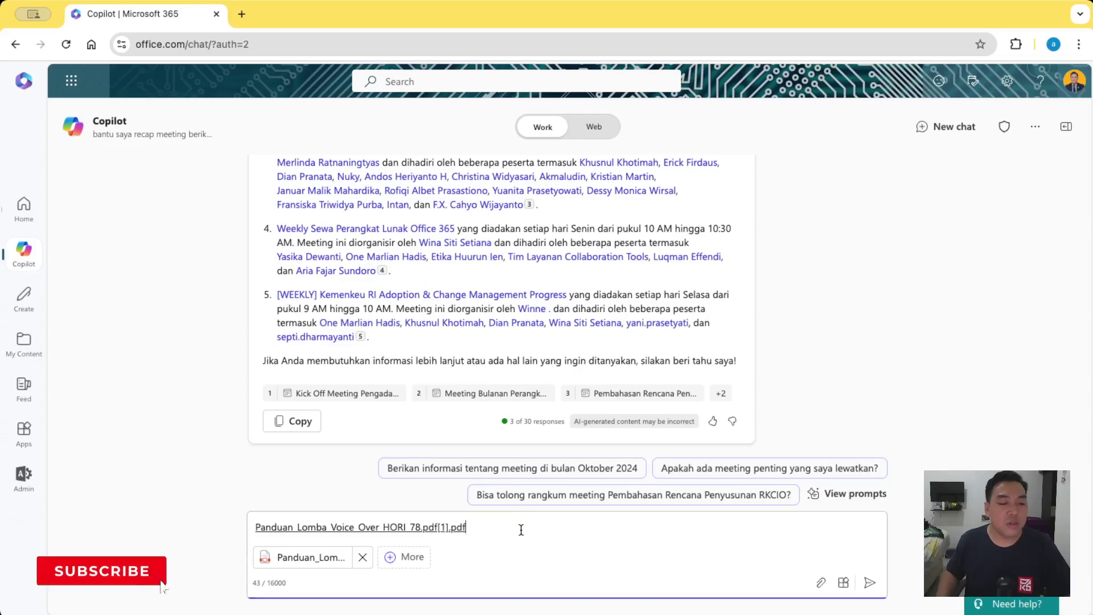
# Ask Copilot 'bantu recap dokumen ini menjadi 100 kalimat' to recap the PDF
pyautogui.write(' bantu rek')
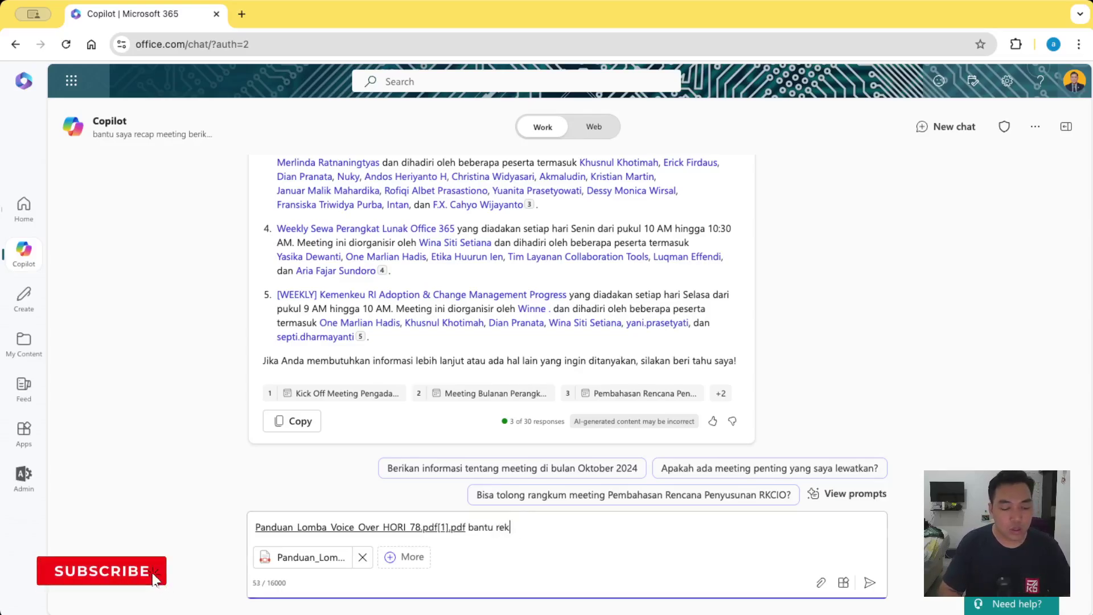
pyautogui.press('BackSpace')
pyautogui.write('cap ')
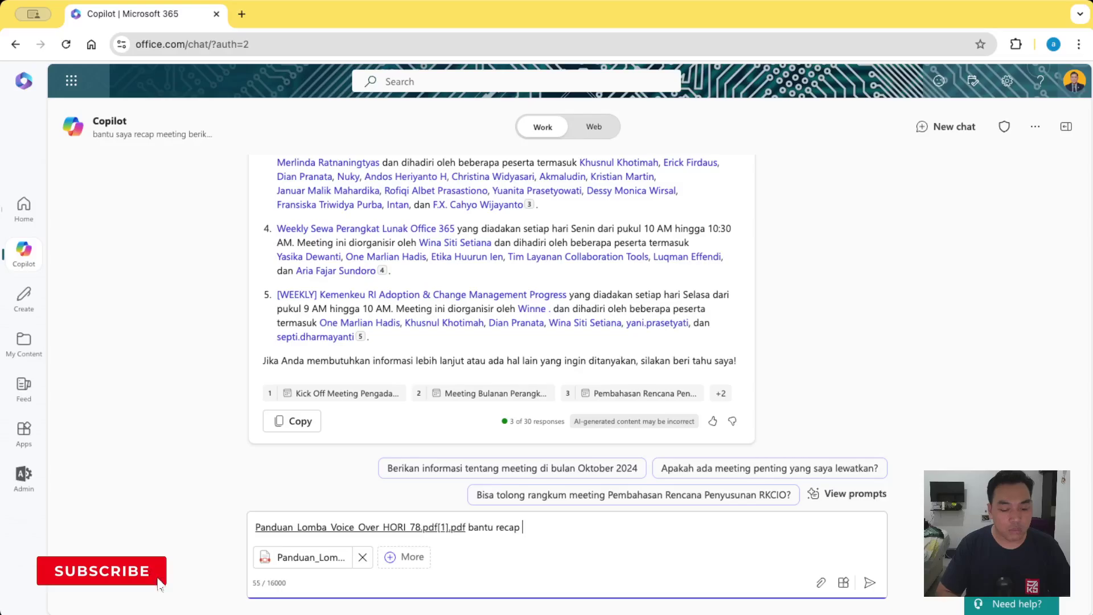
pyautogui.write('dokumen in')
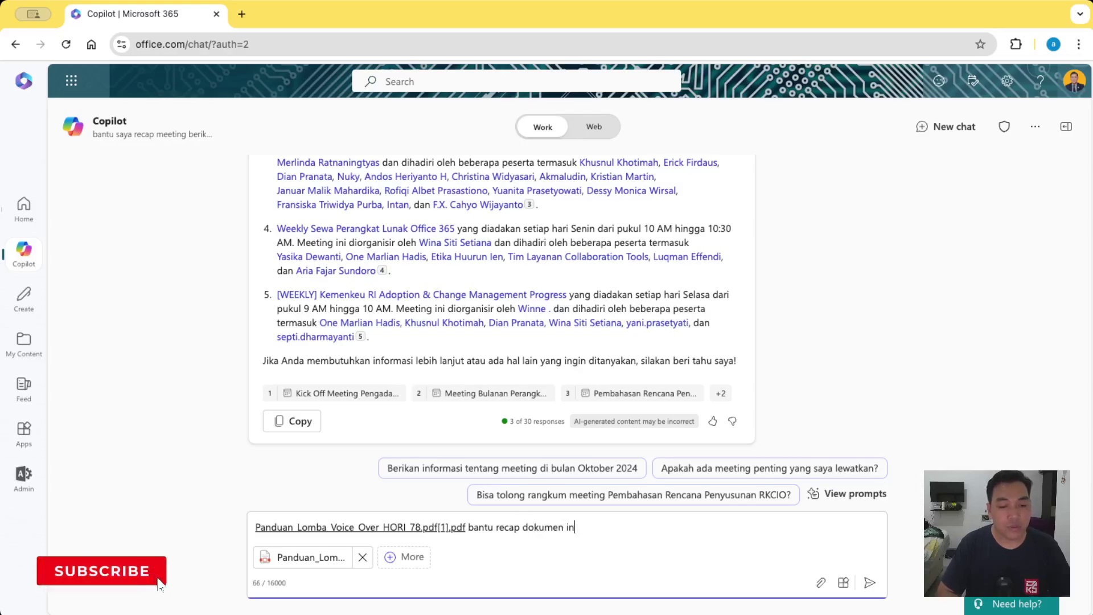
pyautogui.write('i menjadi ')
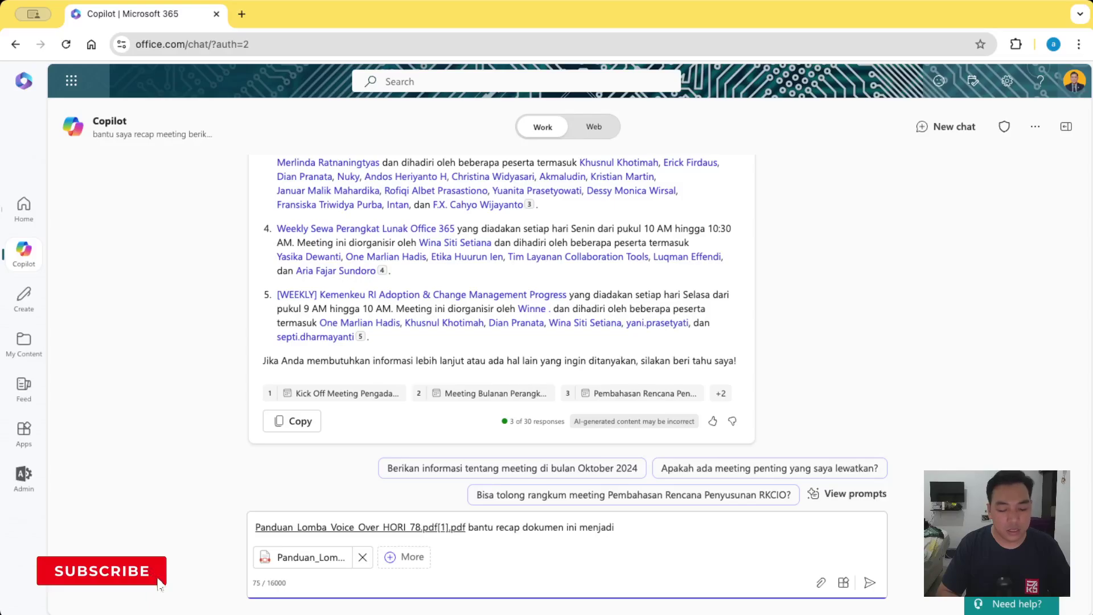
pyautogui.write('100')
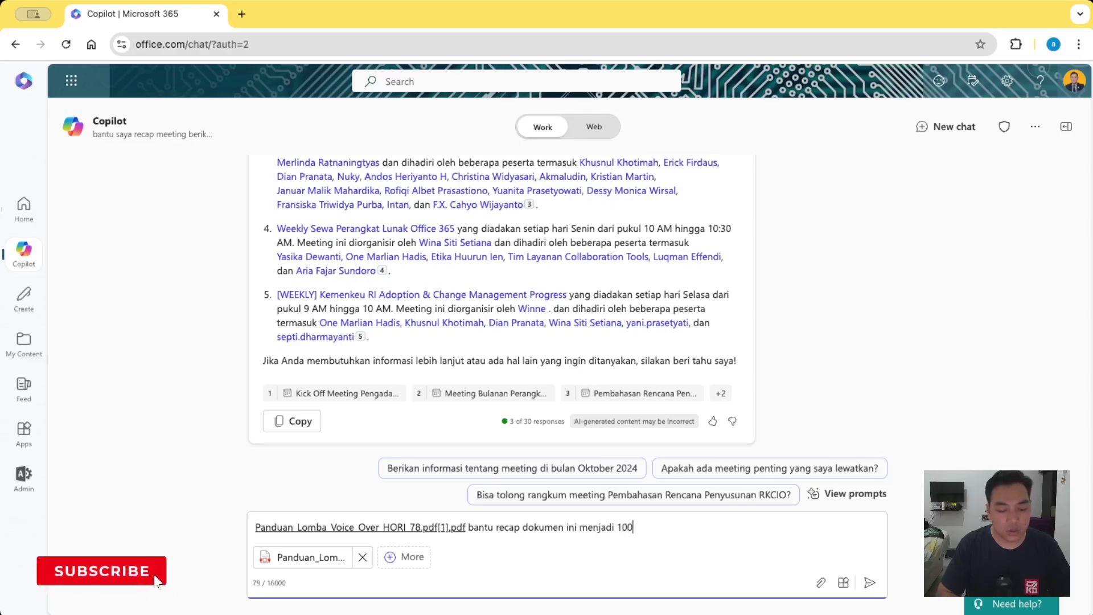
pyautogui.write('mat')
pyautogui.press('Return')
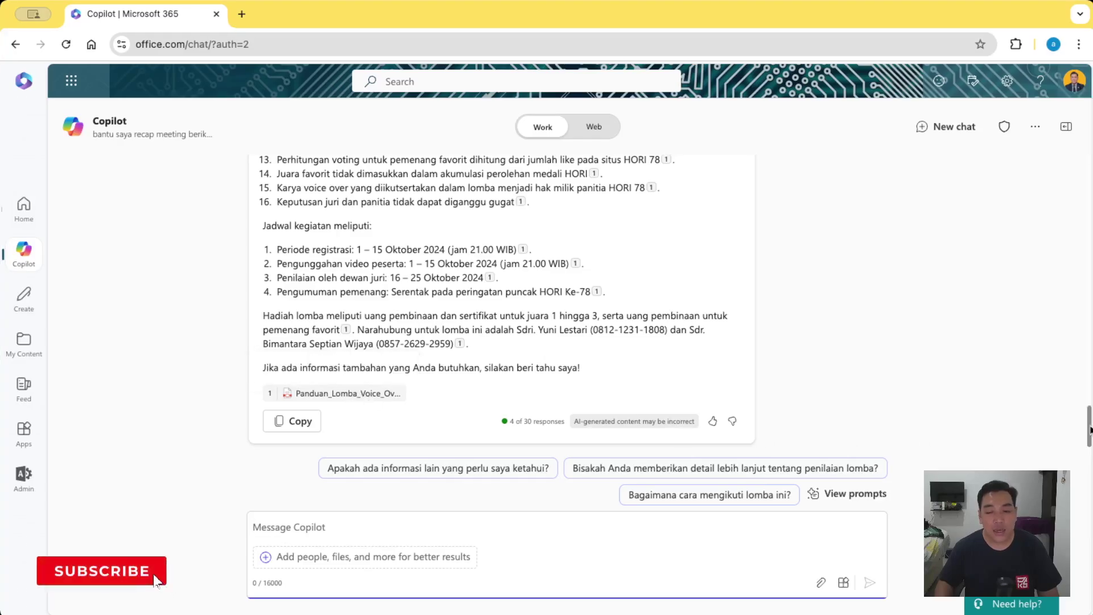
# Scroll through Copilot's Panduan_Lomba_Voice_Over summary to review its rules, schedule and prizes
pyautogui.moveTo(1089, 433); pyautogui.dragTo(1090, 337)
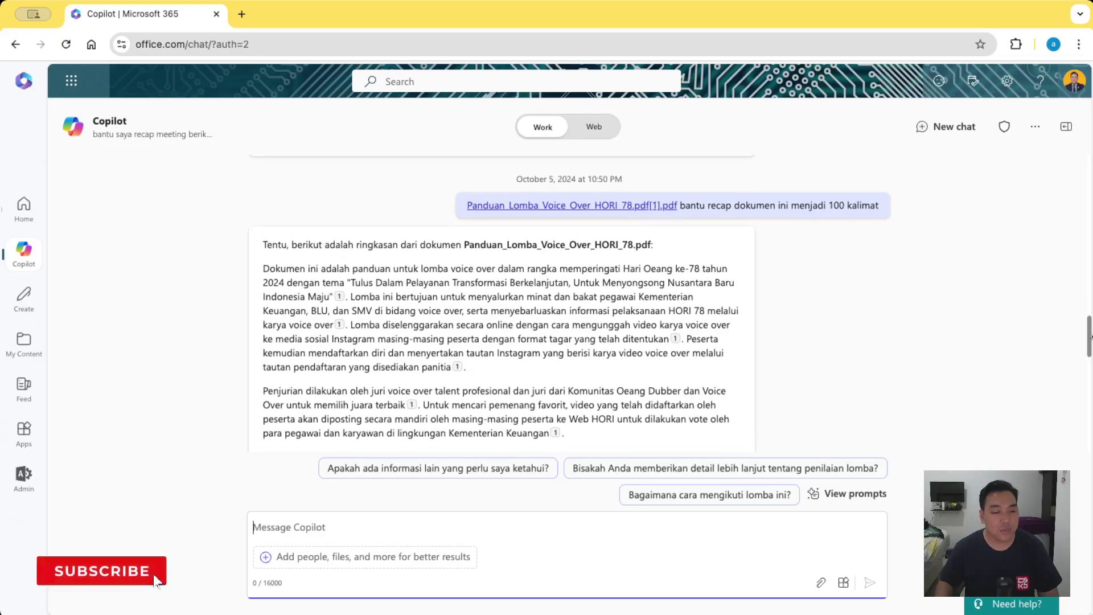
pyautogui.moveTo(1090, 337); pyautogui.dragTo(1074, 442)
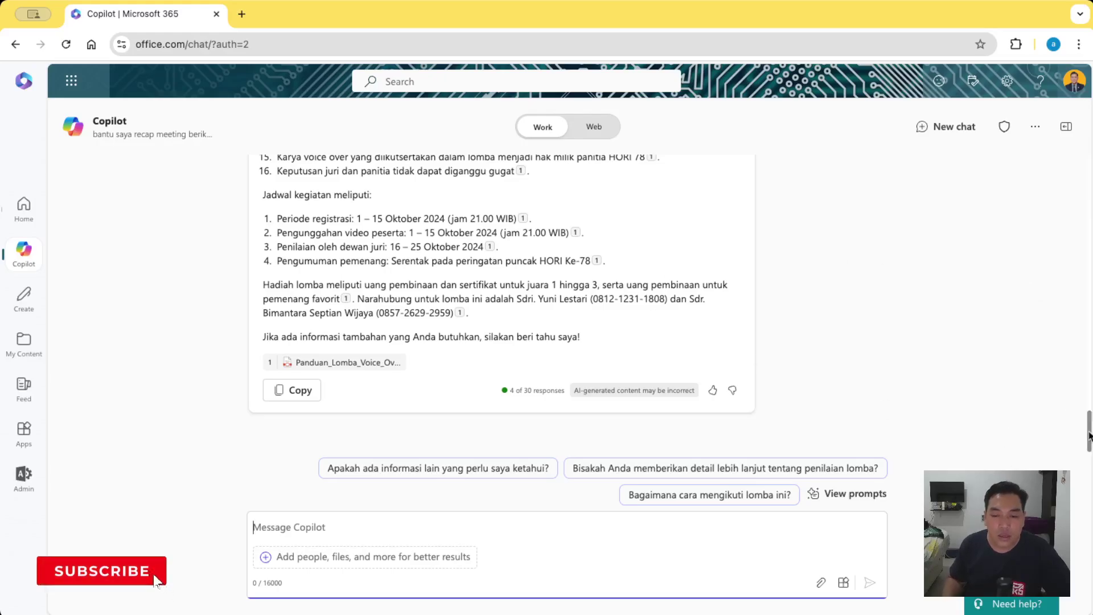
pyautogui.moveTo(1089, 435); pyautogui.dragTo(1086, 369)
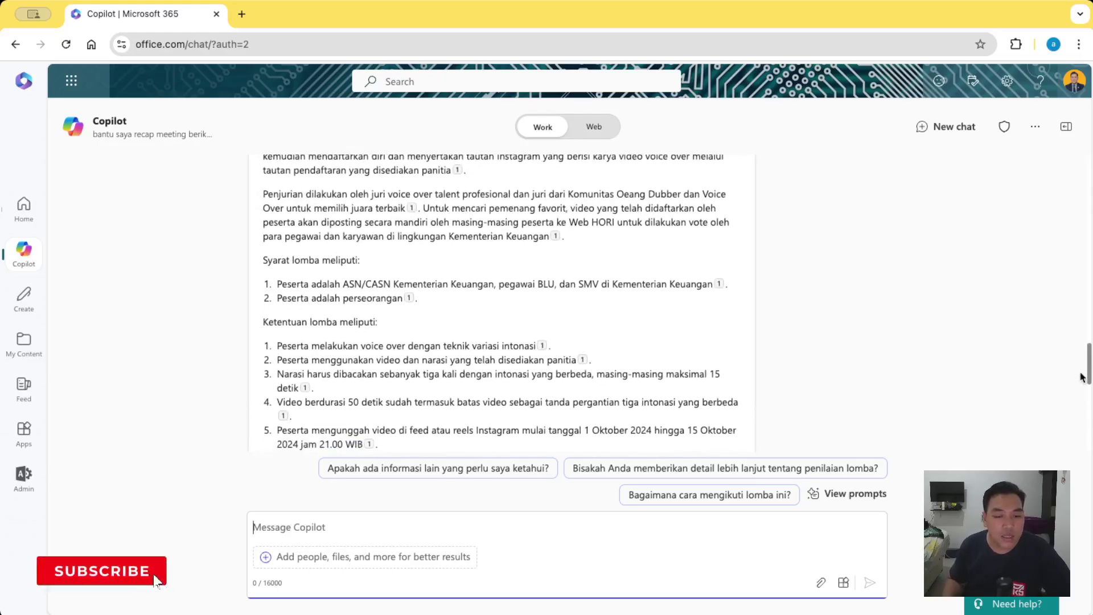
# Attach the Copilot Studio tracking-ID email and ask Copilot 'berikan saya rangkuman email'
pyautogui.click(357, 565)
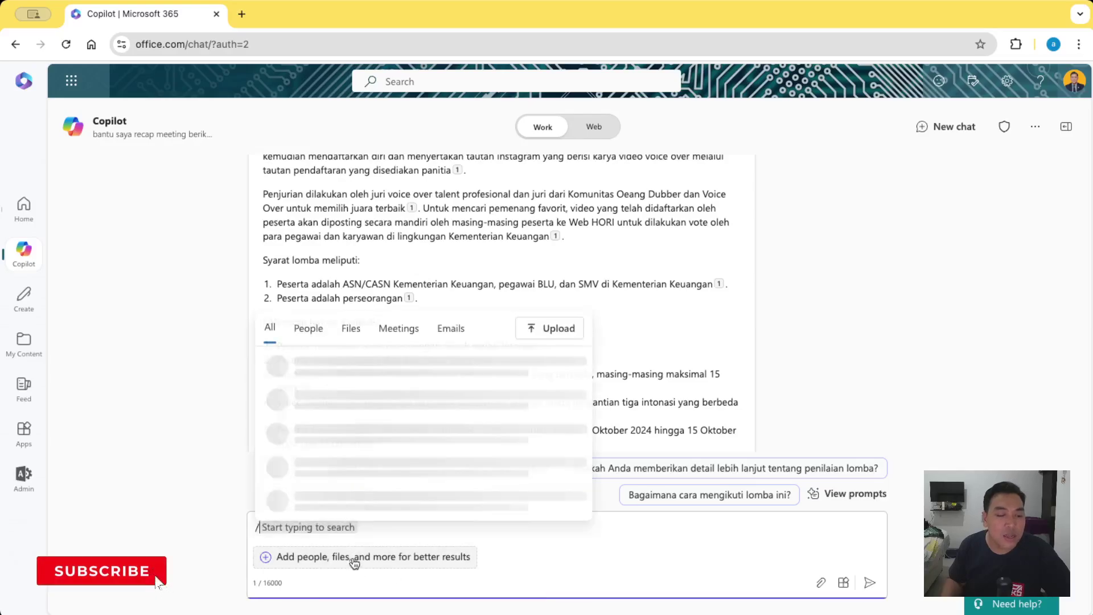
pyautogui.click(451, 327)
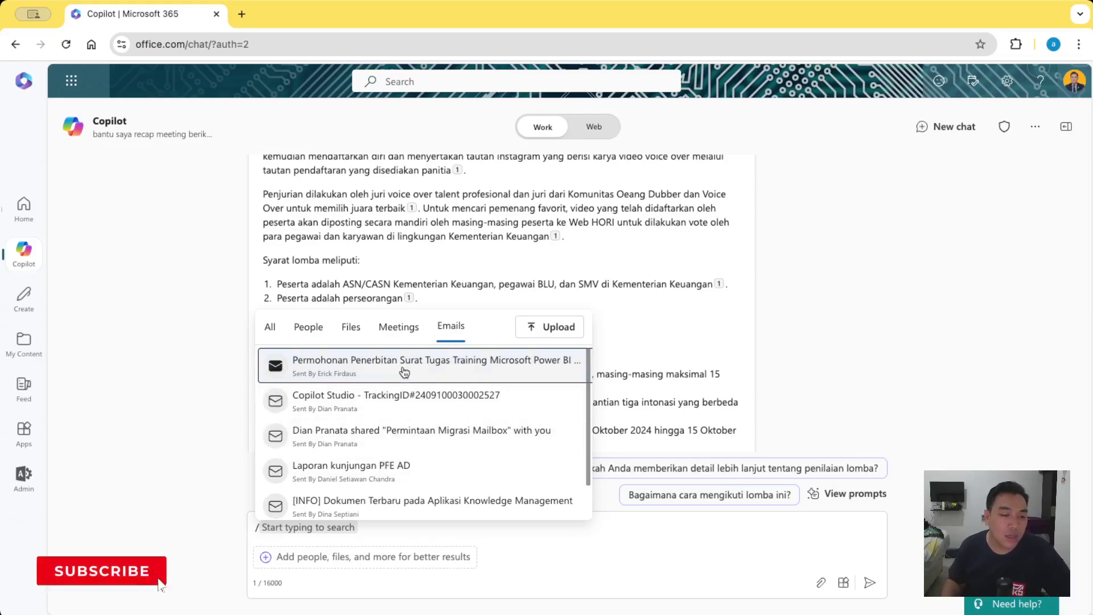
pyautogui.click(455, 411)
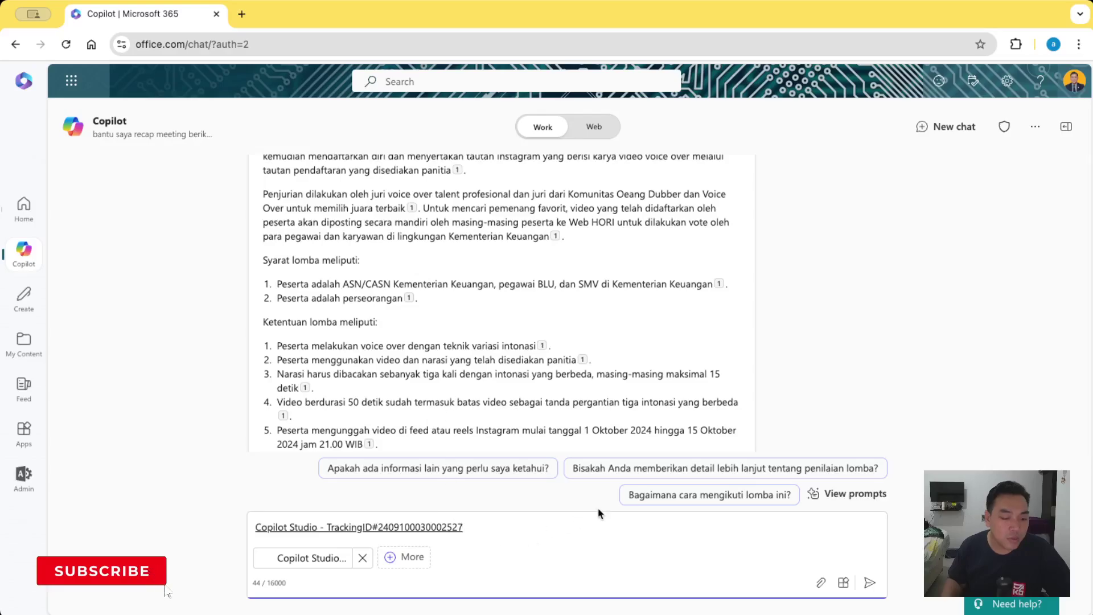
pyautogui.write(' berikua')
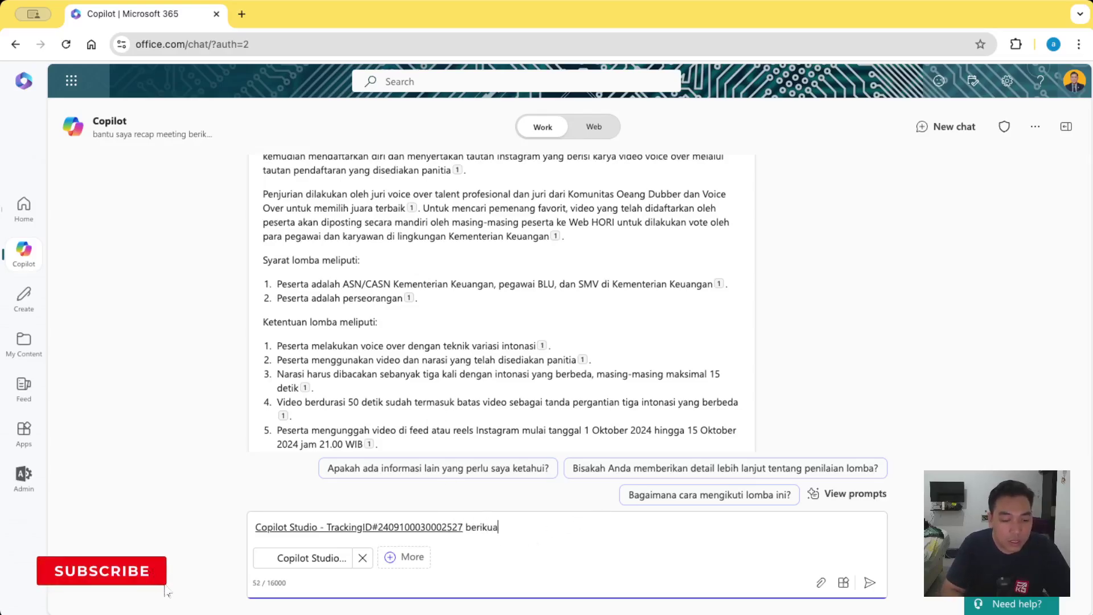
pyautogui.press('BackSpace')
pyautogui.press('BackSpace')
pyautogui.write('an ')
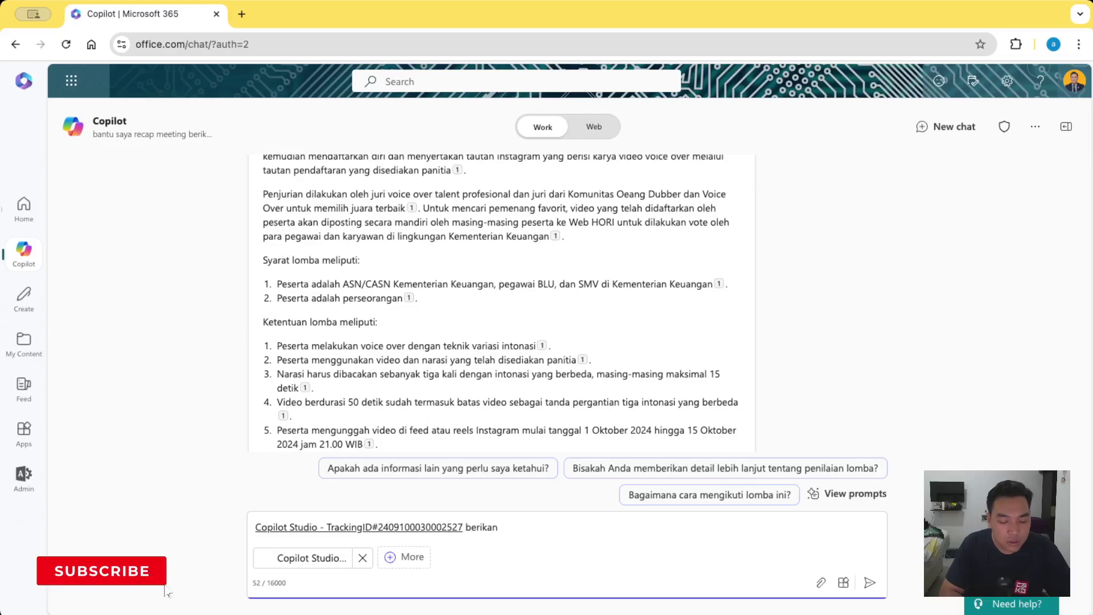
pyautogui.write('saya rangkum')
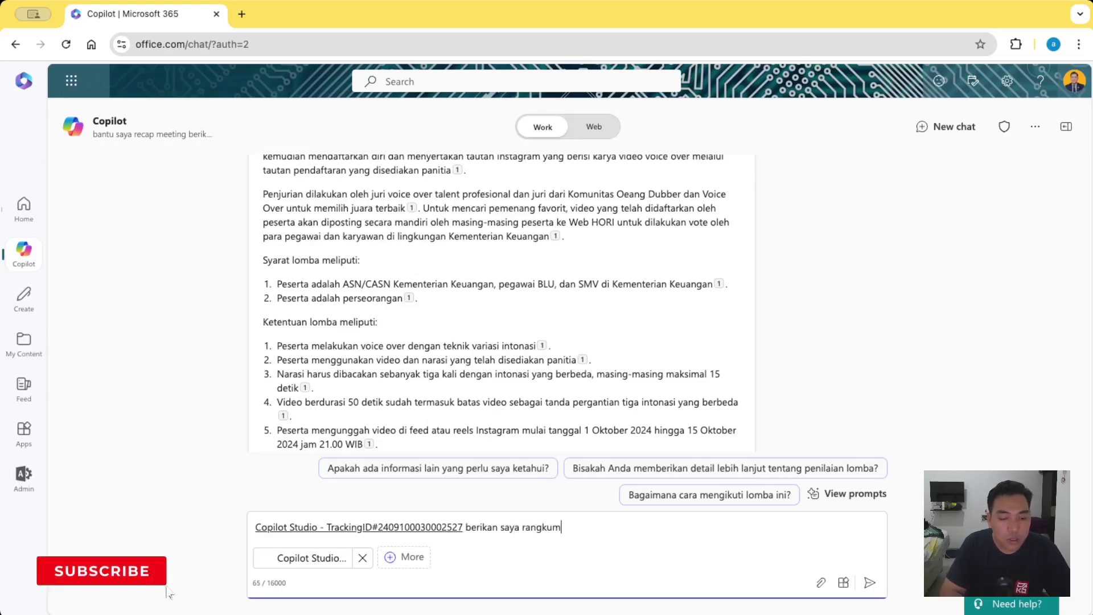
pyautogui.write('an email berikut')
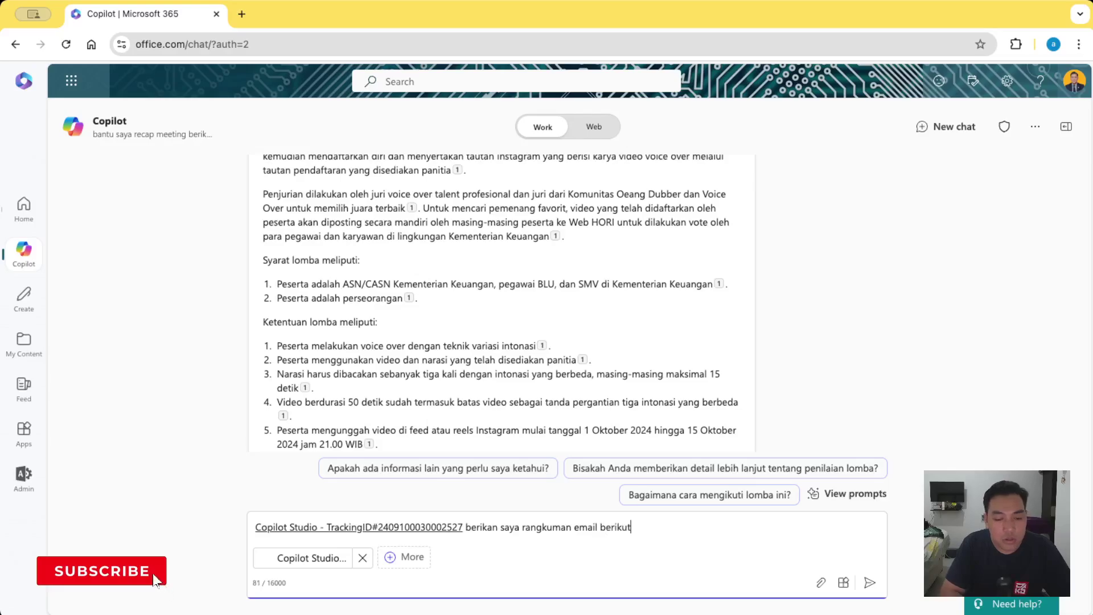
pyautogui.press('Return')
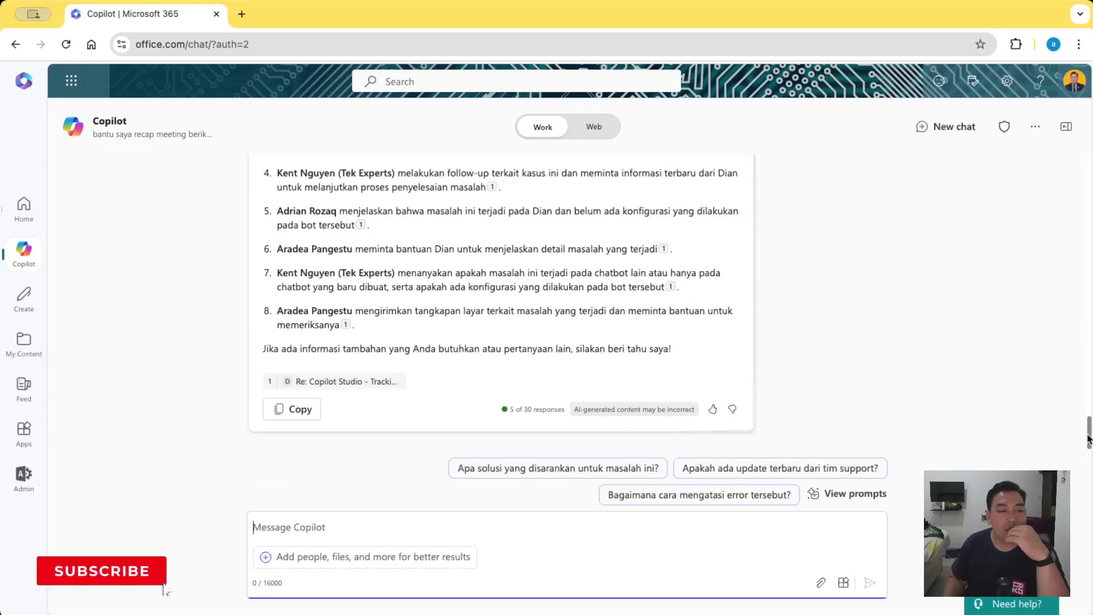
# Scroll through the eight-point email summary down to its cited source
pyautogui.moveTo(1090, 460); pyautogui.dragTo(1088, 416)
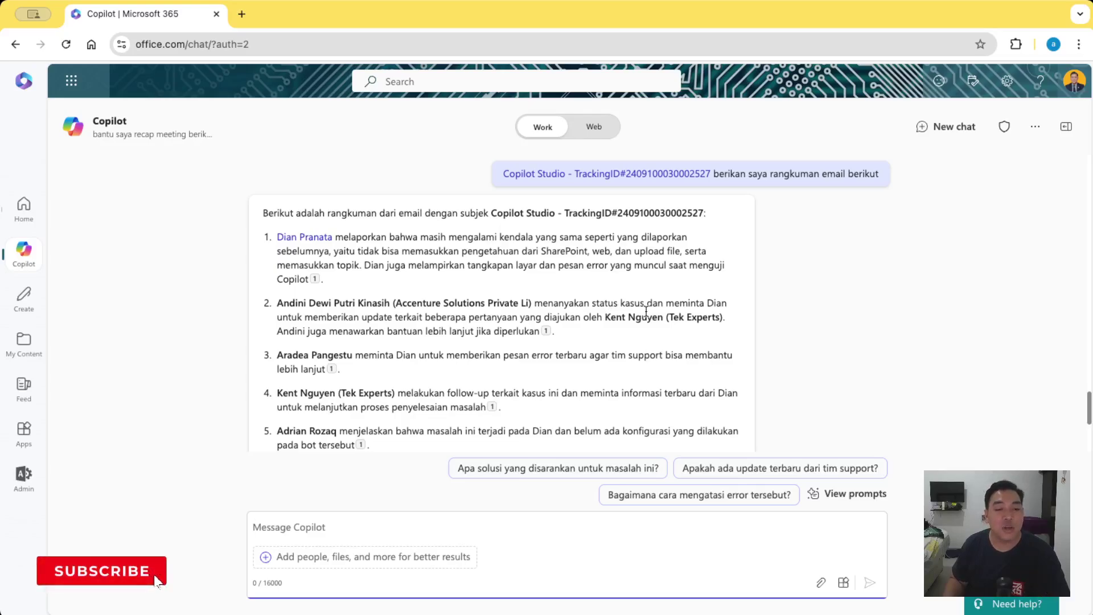
pyautogui.scroll(-3, 1088, 425)
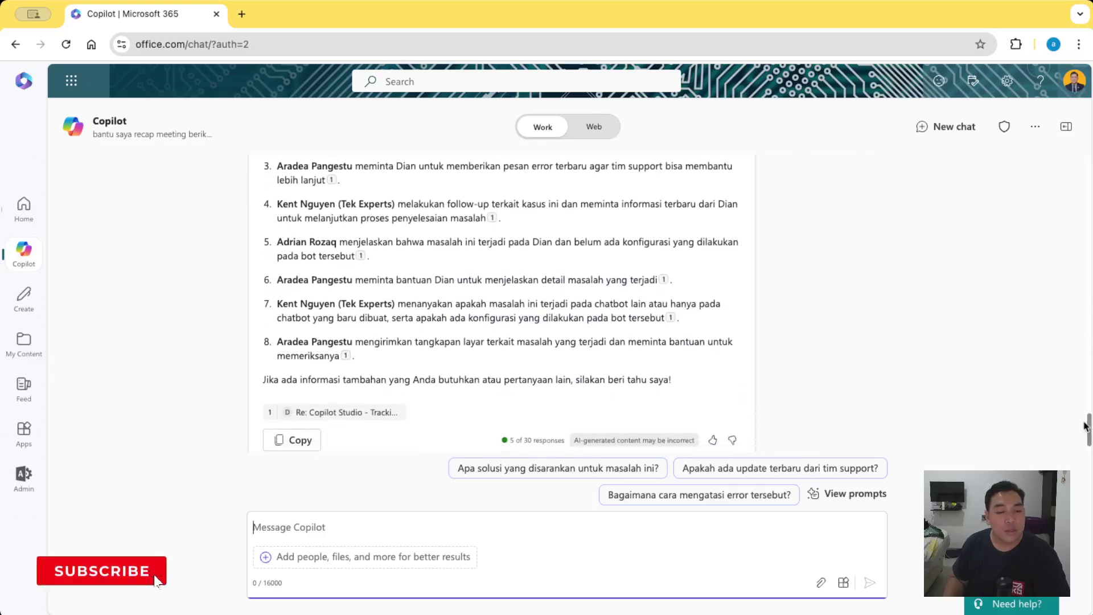
pyautogui.scroll(-2, 1084, 435)
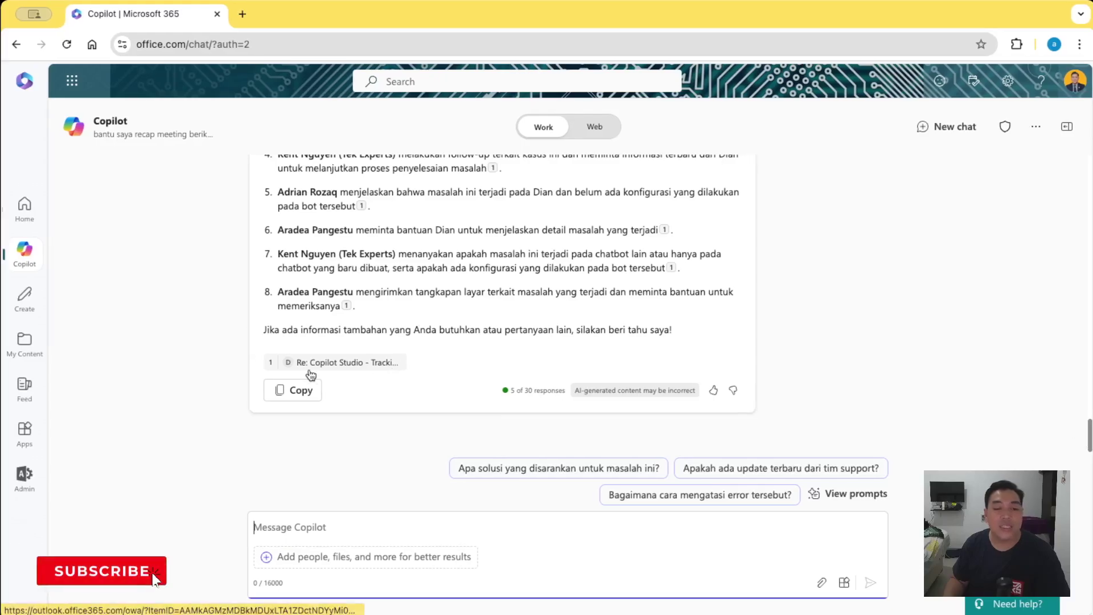
# Browse the reference picker's People, Files, Meetings and Emails tabs, then switch to Web mode
pyautogui.click(432, 555)
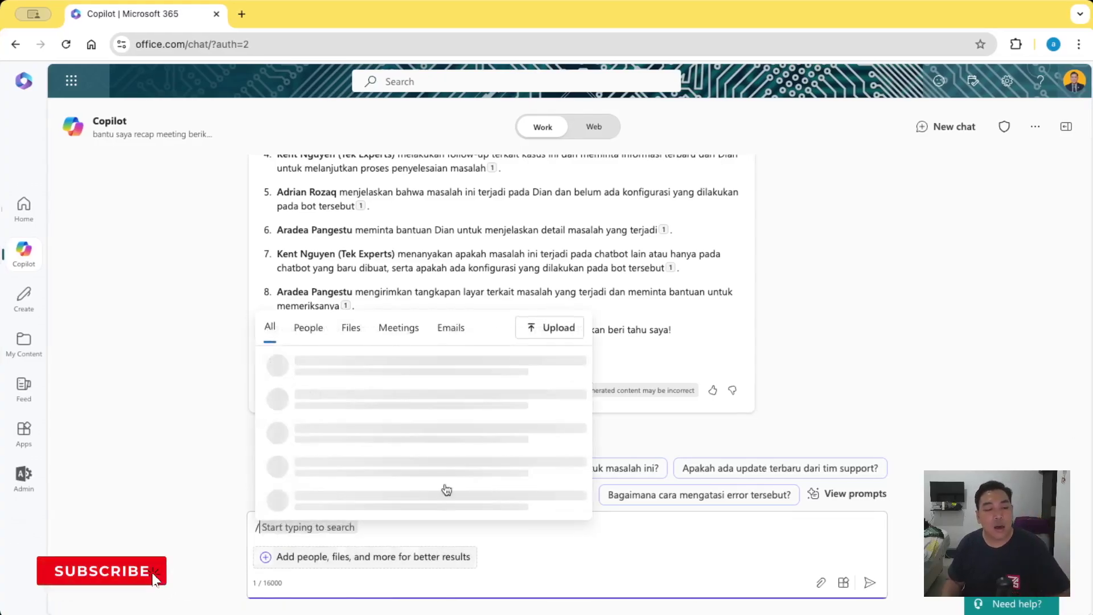
pyautogui.click(295, 333)
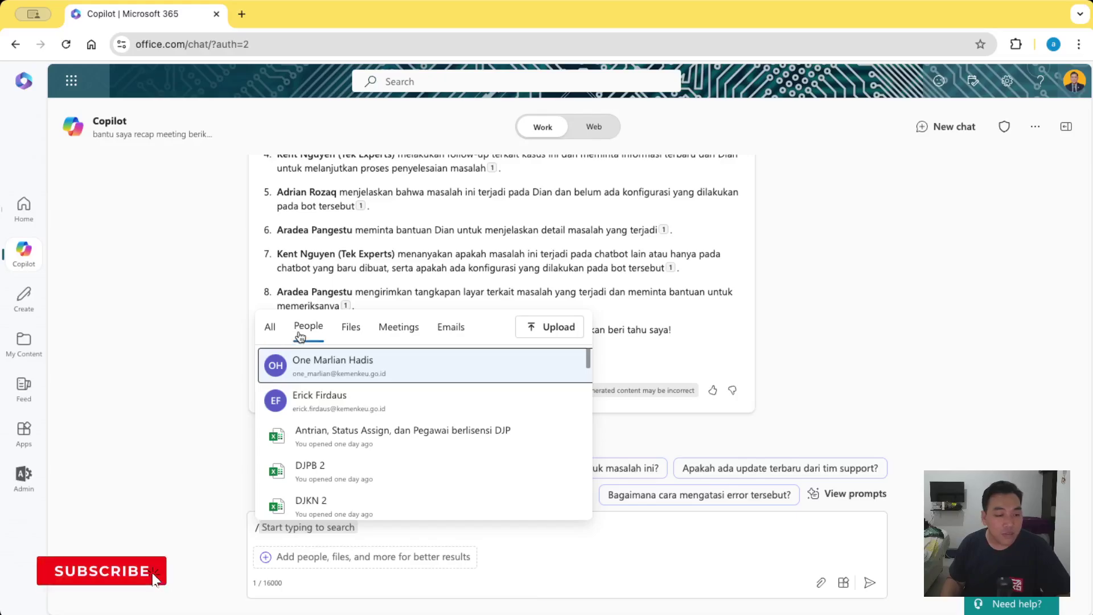
pyautogui.click(343, 331)
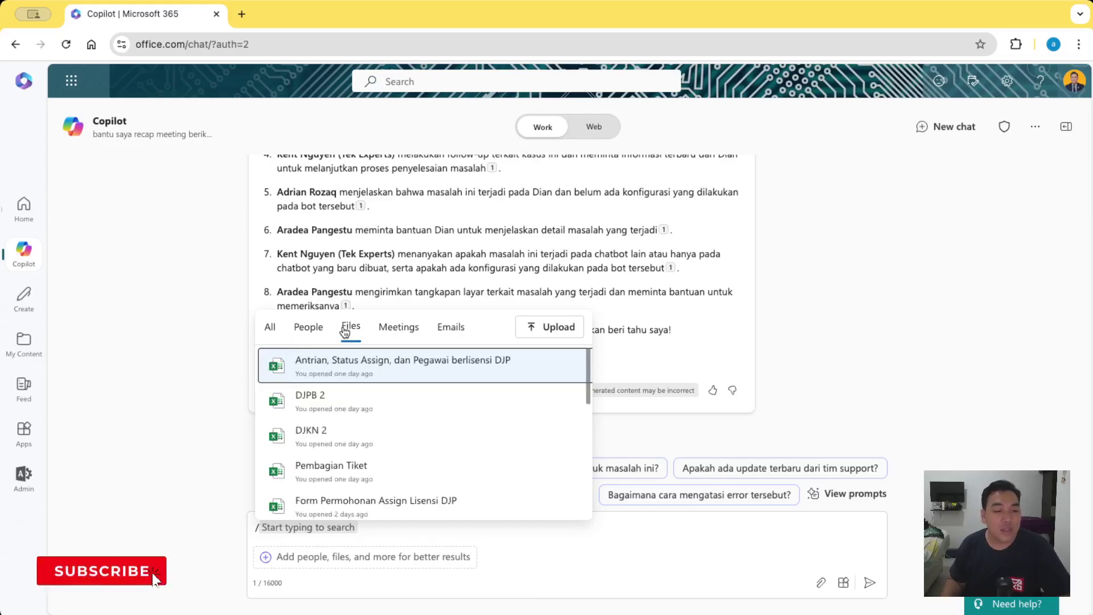
pyautogui.click(408, 332)
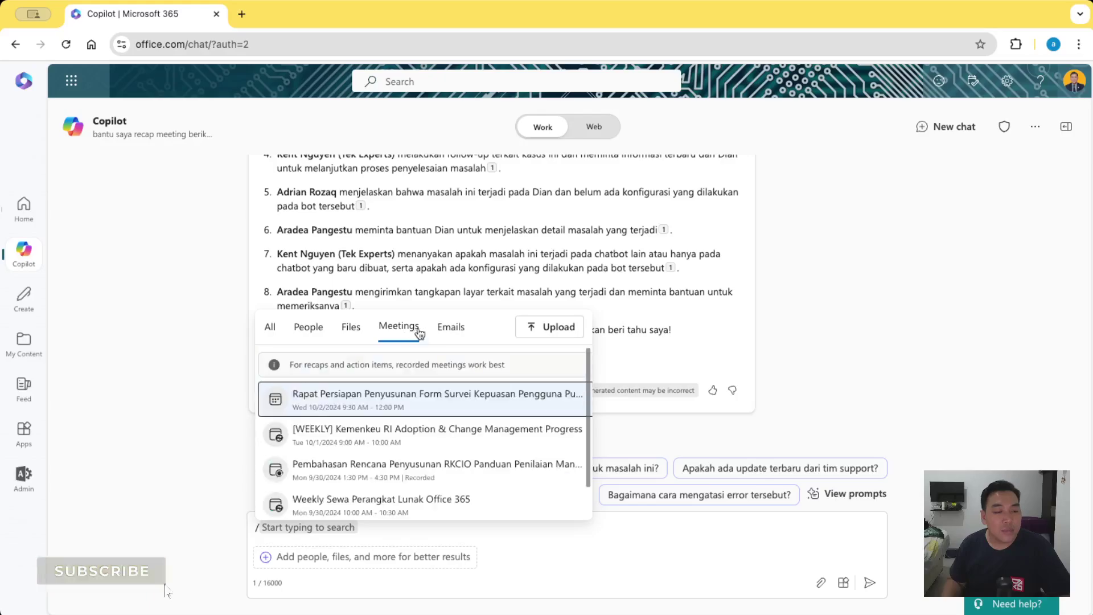
pyautogui.click(458, 330)
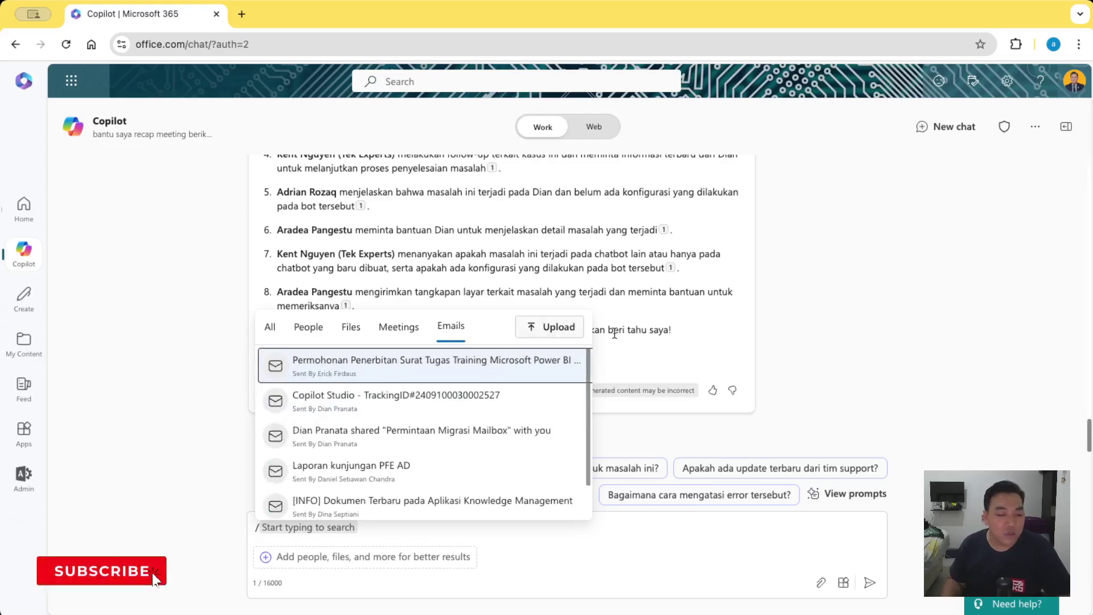
pyautogui.press('Escape')
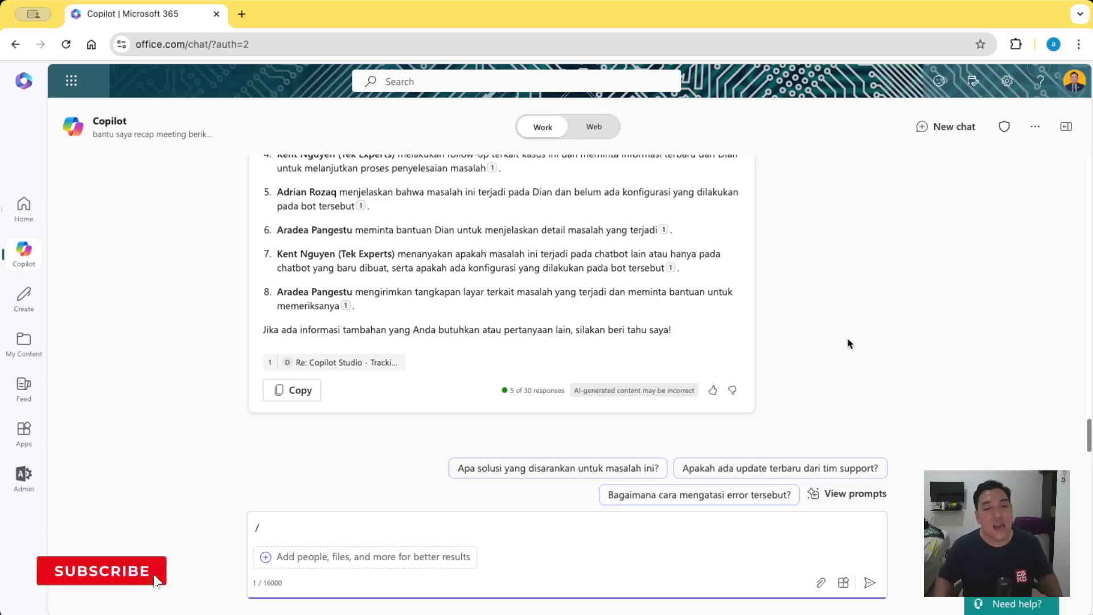
pyautogui.click(592, 128)
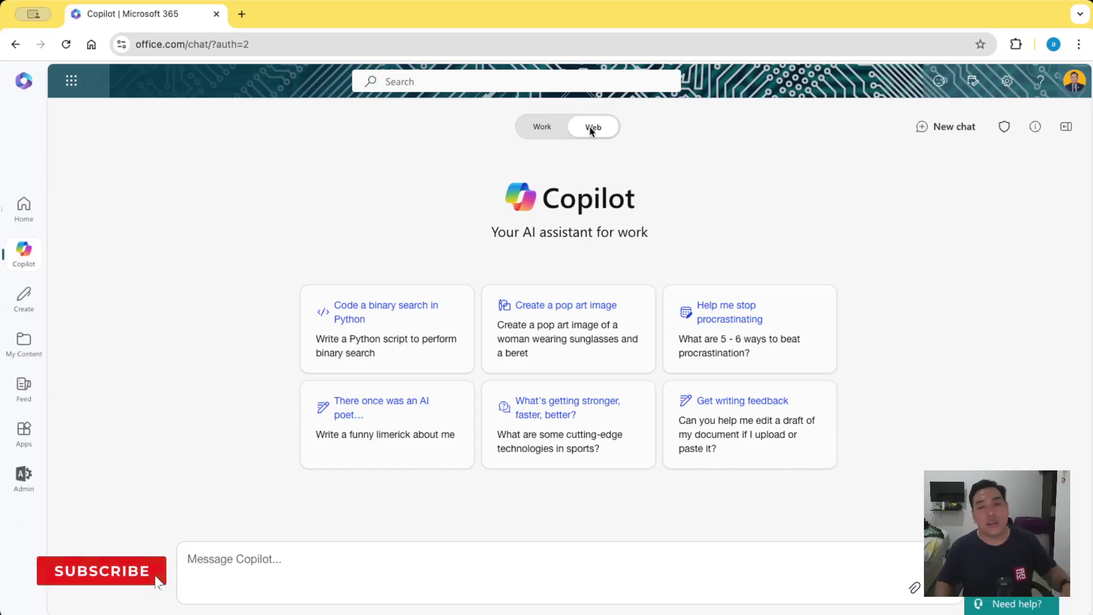
# Return to Work mode and draft the prompt 'berikan saya informasi tentang keuangan'
pyautogui.click(542, 126)
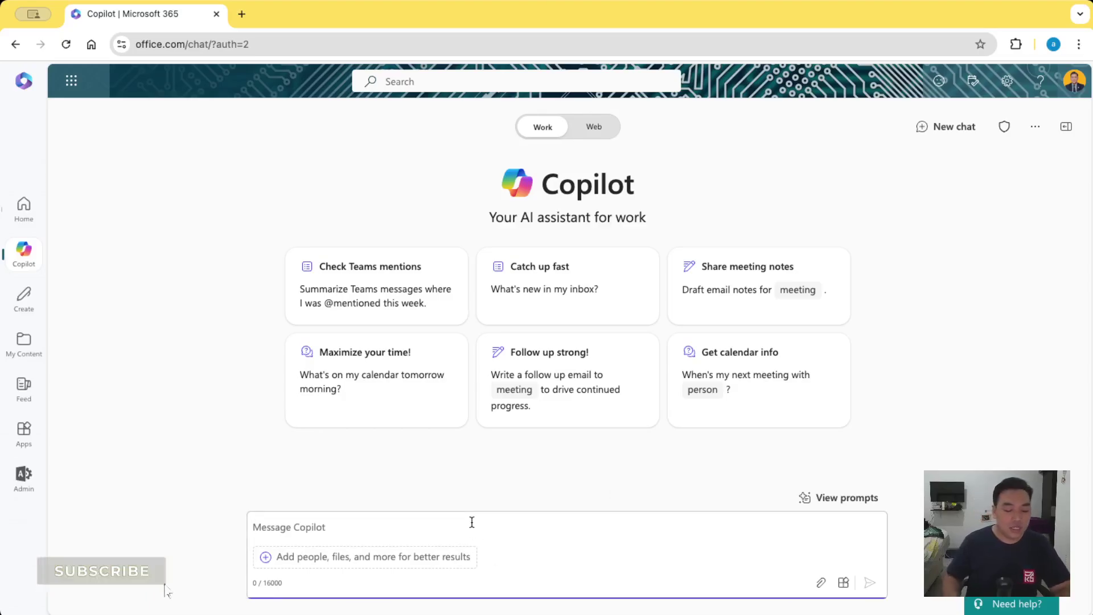
pyautogui.write('benkan')
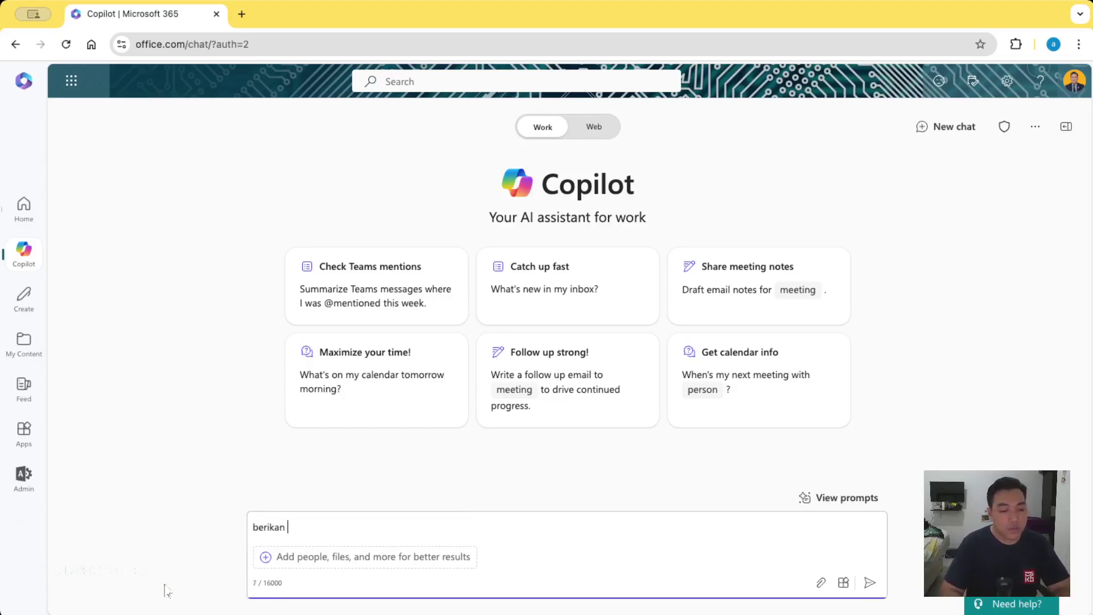
pyautogui.write(' saya')
pyautogui.press('BackSpace')
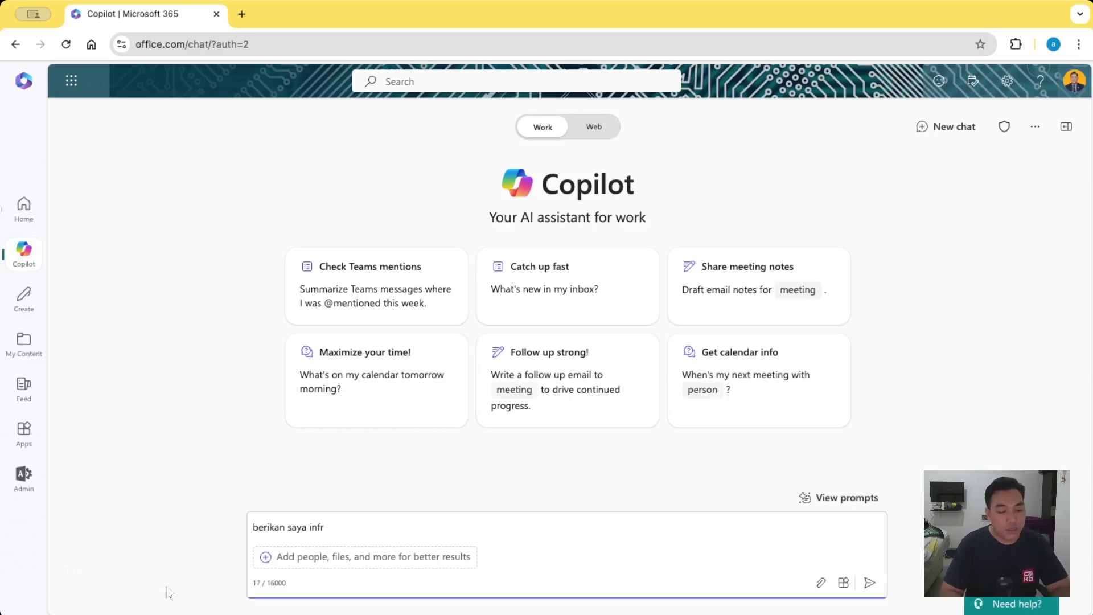
pyautogui.write('ormasi ten')
pyautogui.write('tang keu')
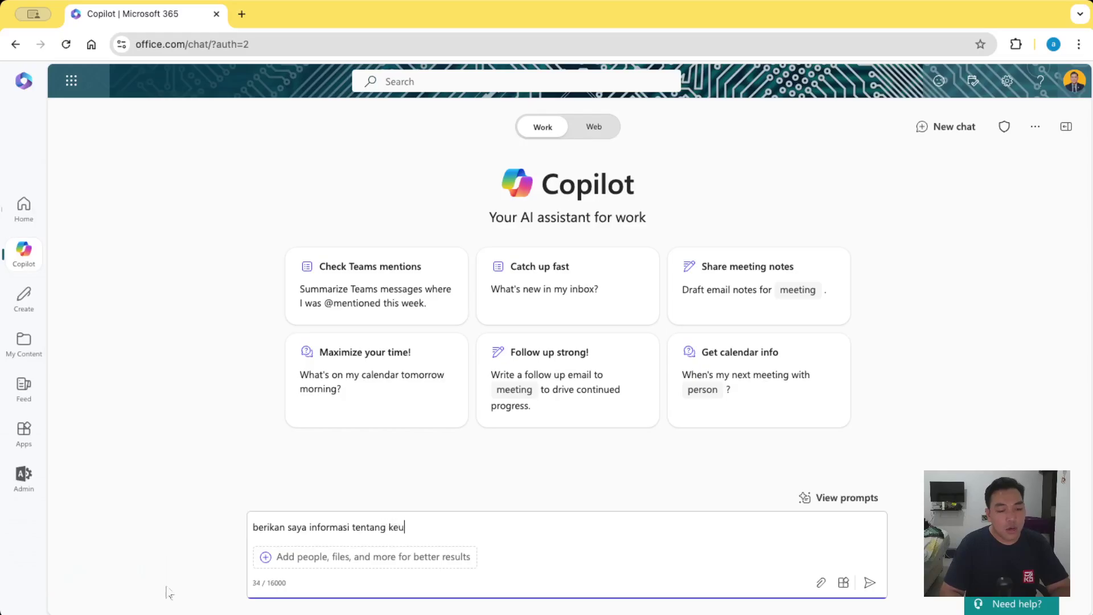
pyautogui.write('angan')
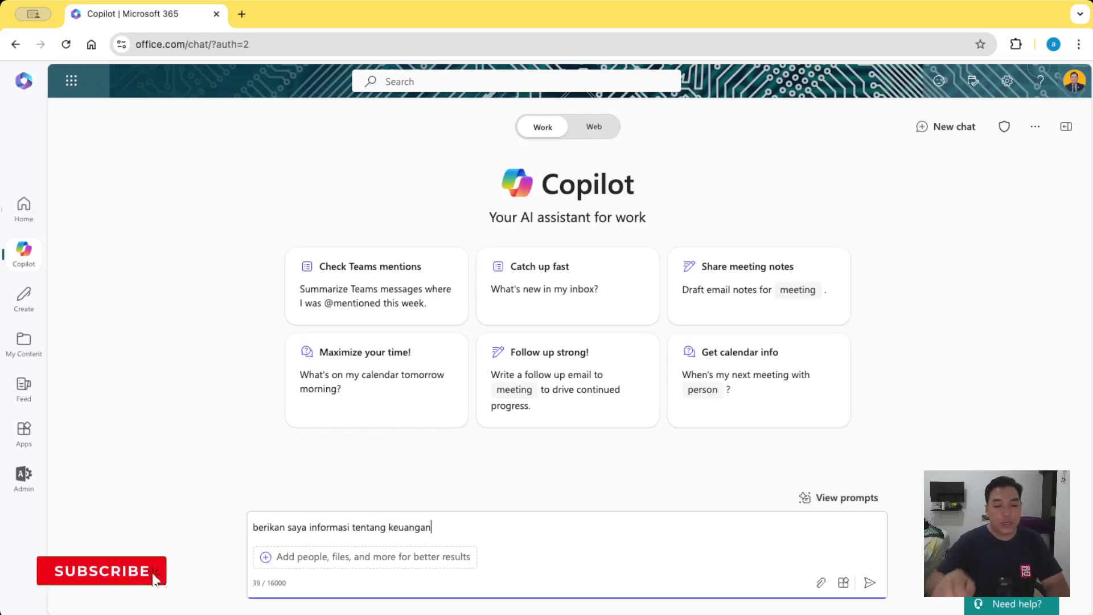
# Send the finance question, expand all four cited sources, and scroll back to the top
pyautogui.click(869, 582)
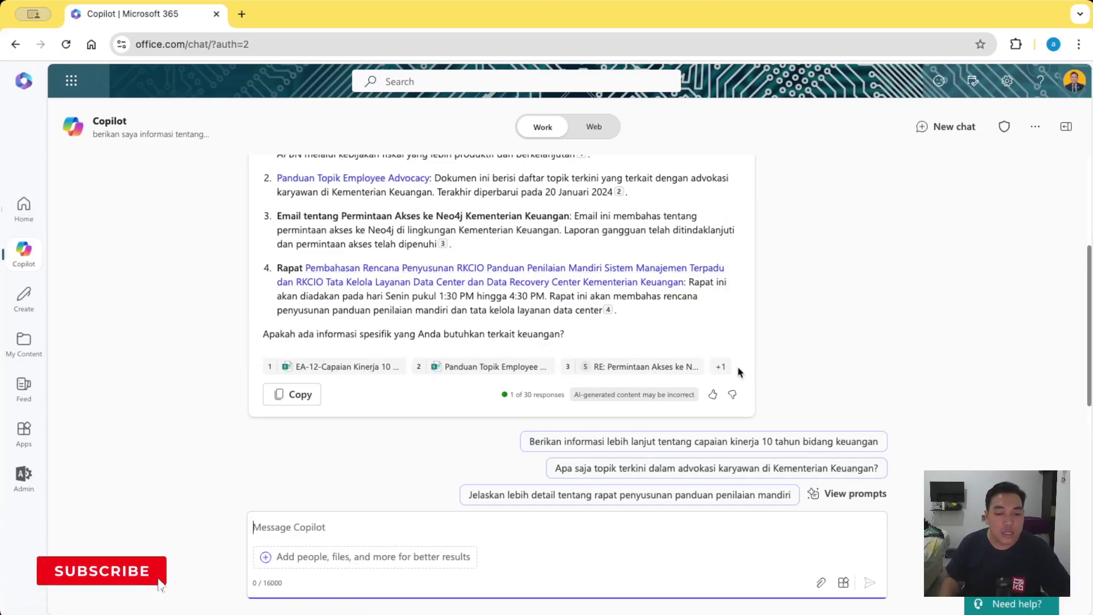
pyautogui.click(721, 367)
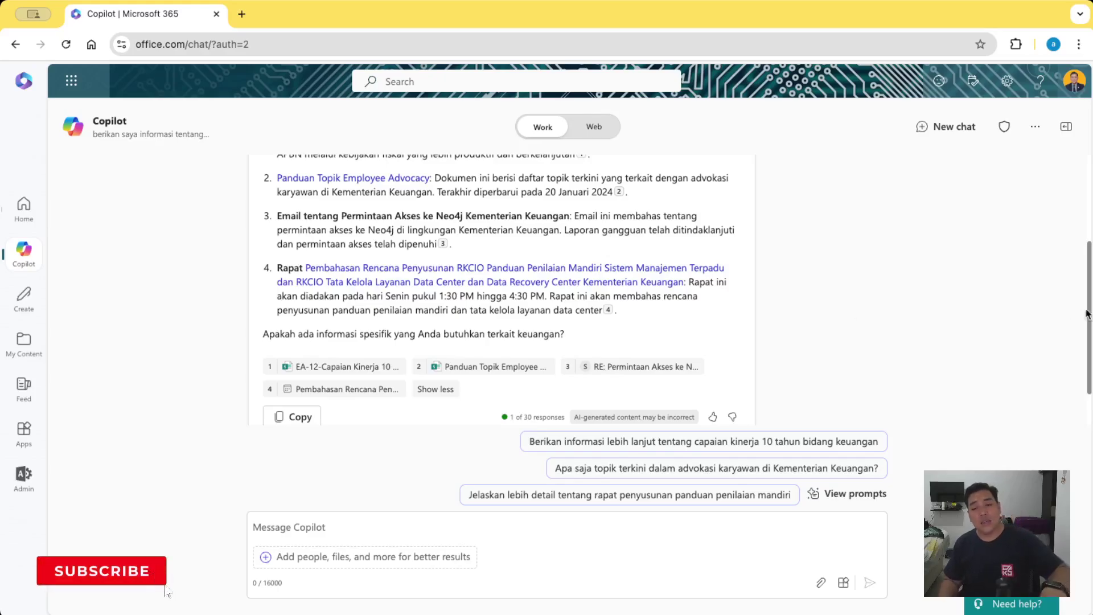
pyautogui.moveTo(1086, 346); pyautogui.dragTo(1077, 214)
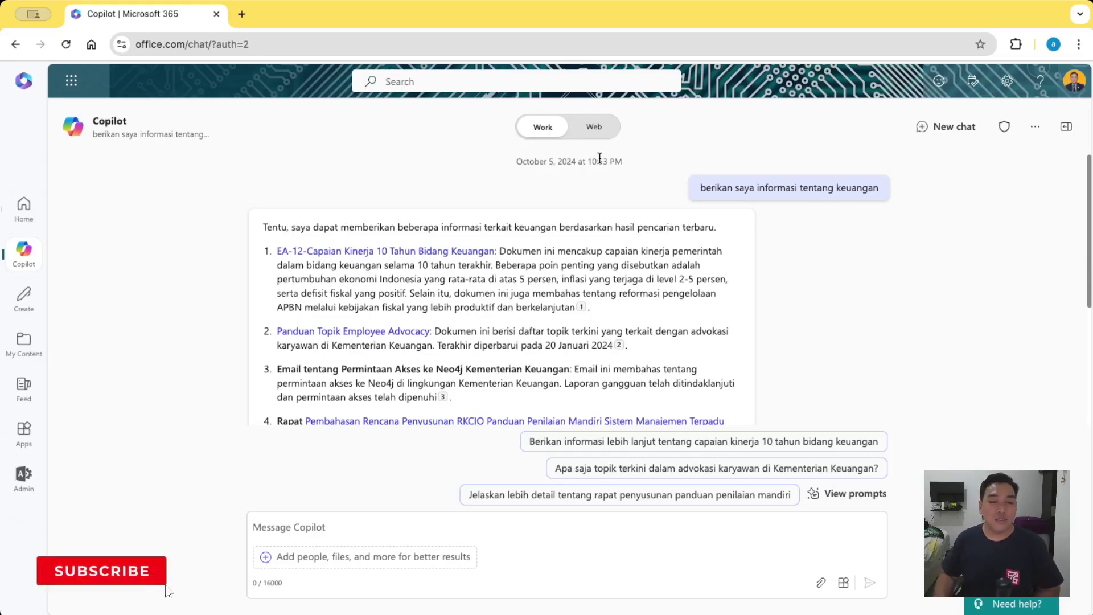
# Switch the chat from Work to Web mode
pyautogui.click(594, 134)
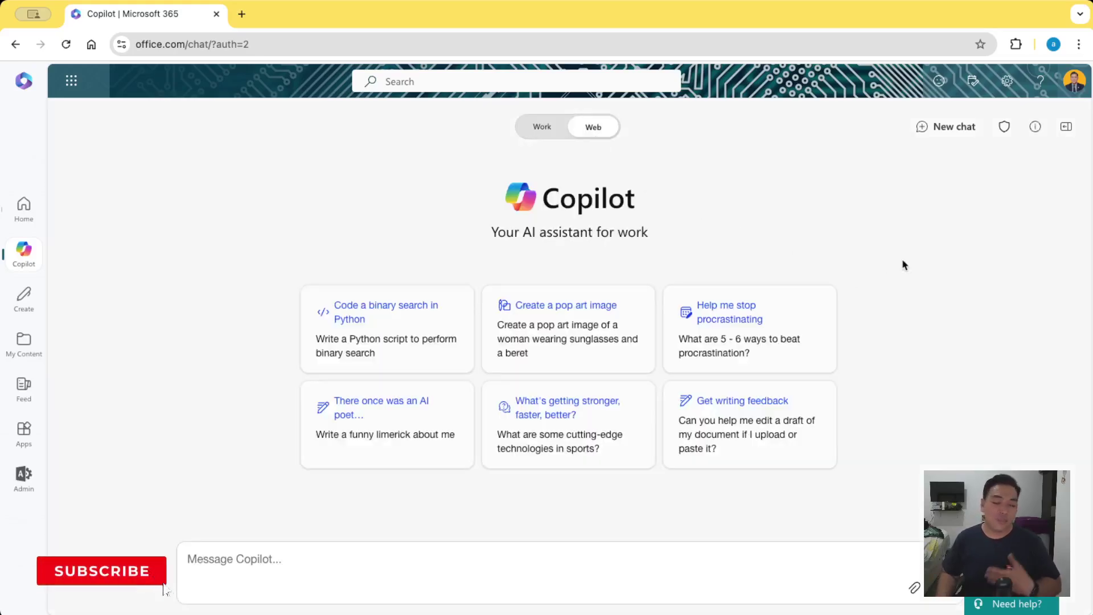